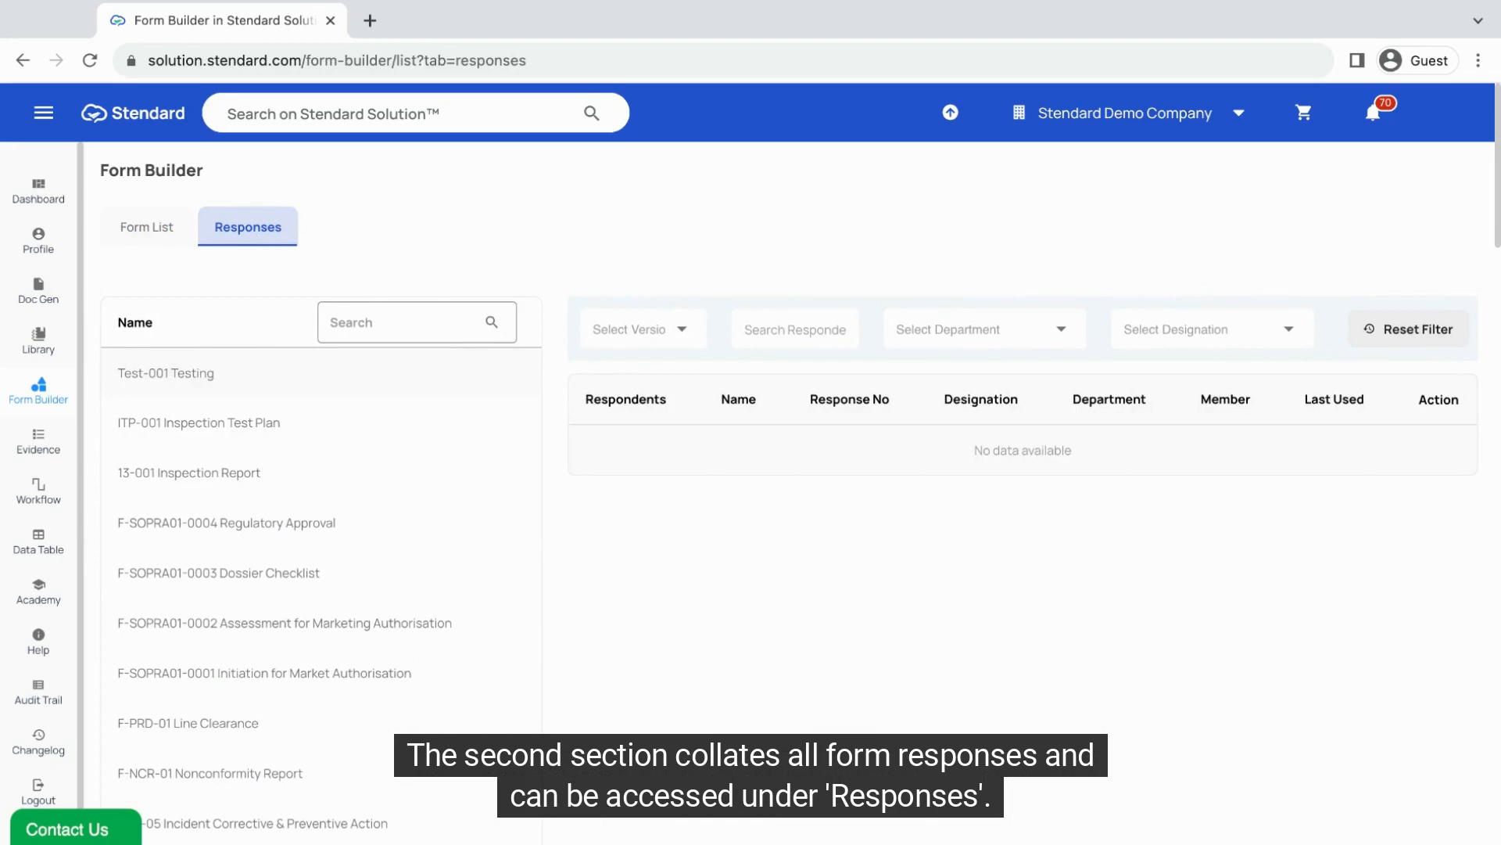
Step: View the collected responses for the ITP-001 Inspection Test Plan form, including the remaining response columns
{"action": "left_click", "coordinate": [311, 444]}
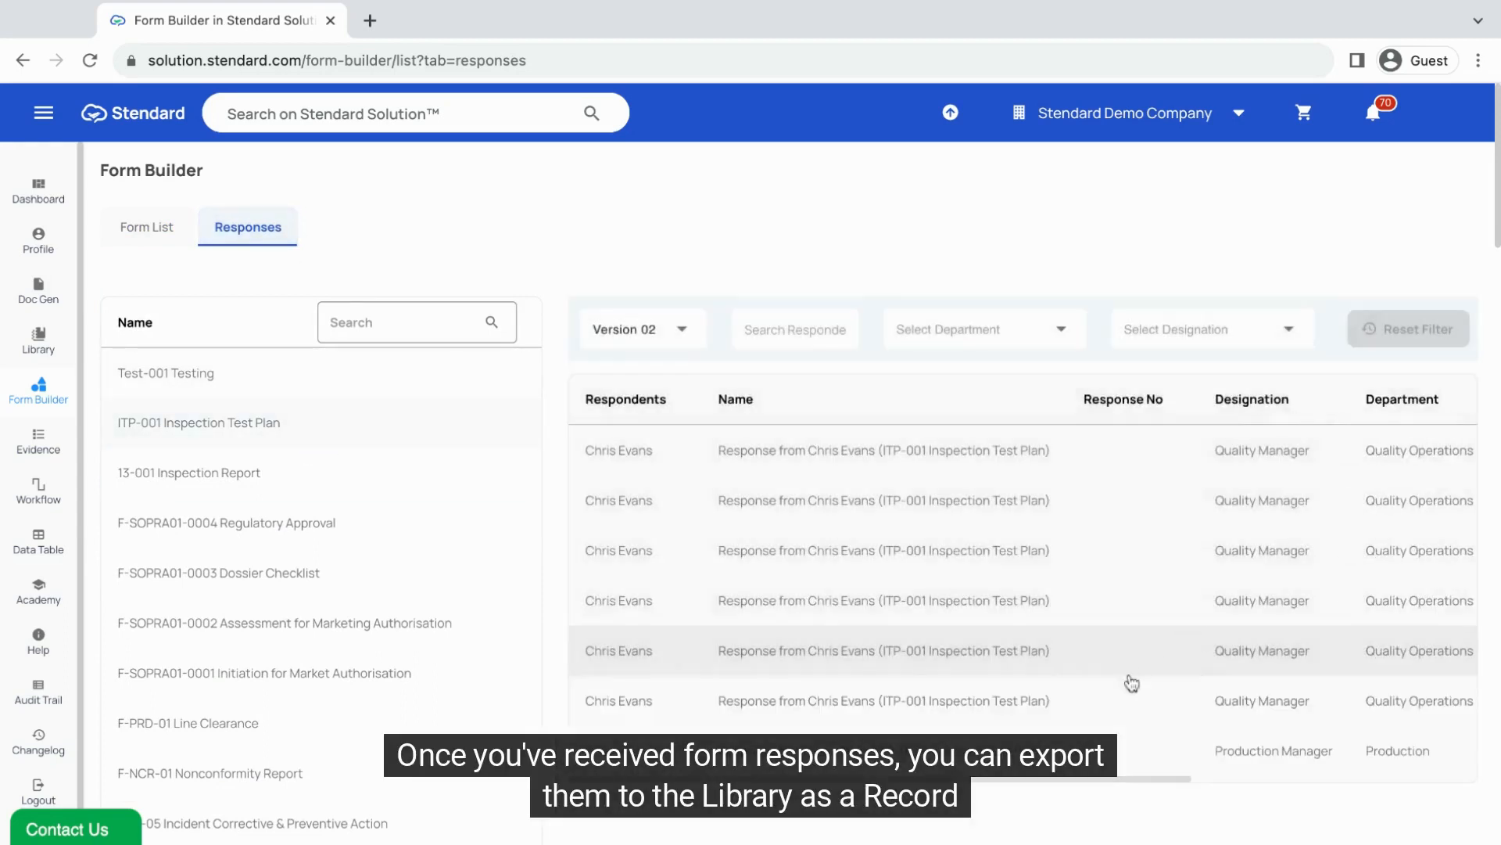
{"action": "scroll", "coordinate": [1127, 782], "scroll_direction": "right", "scroll_amount": 5}
{"action": "scroll", "coordinate": [1126, 782], "scroll_direction": "right", "scroll_amount": 3}
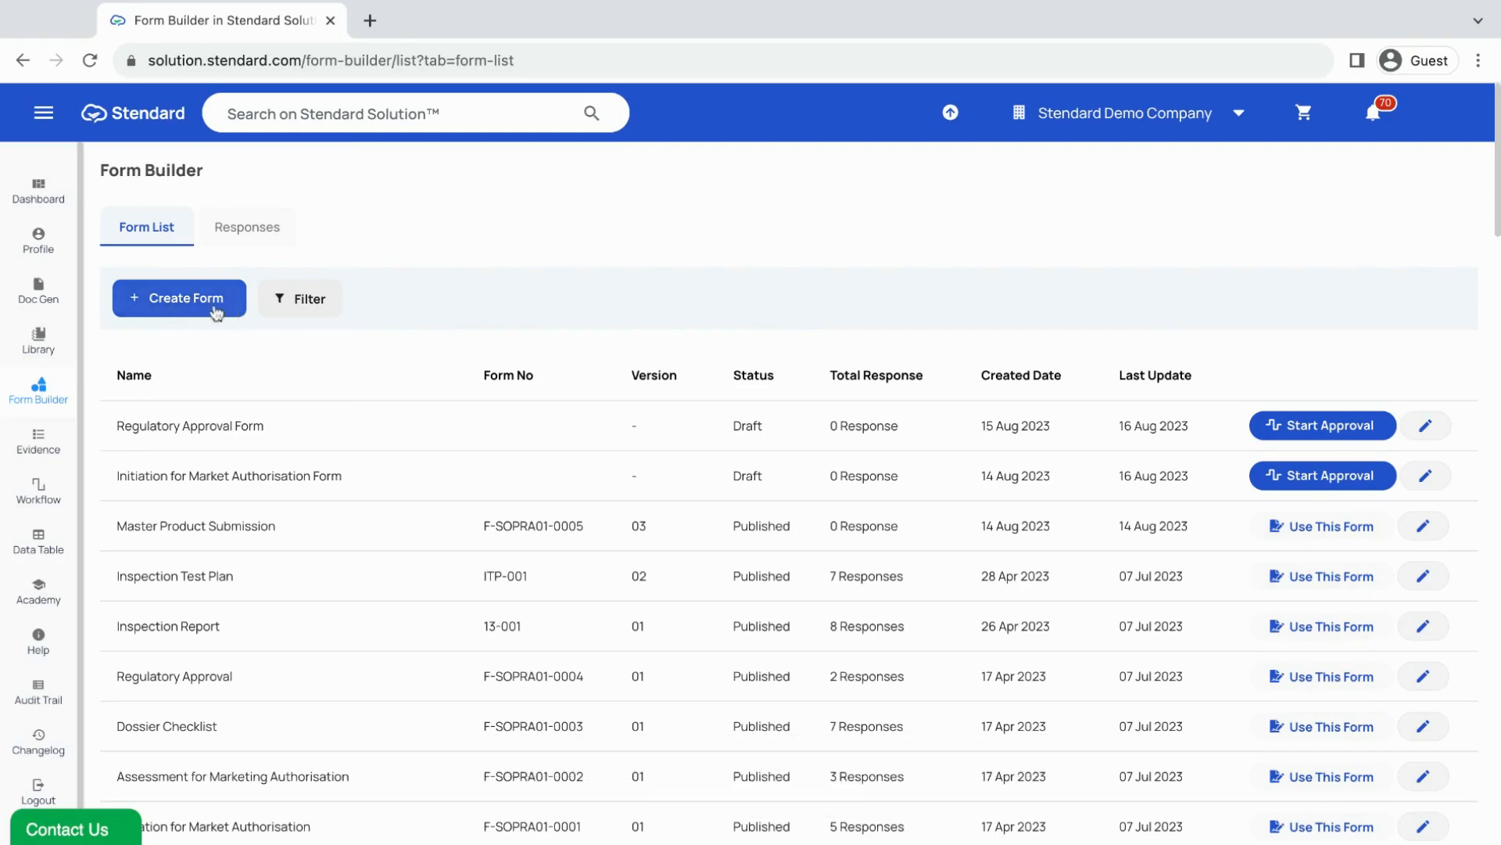
Step: Create a new form with A4 page size and view its page orientation options
{"action": "left_click", "coordinate": [180, 298]}
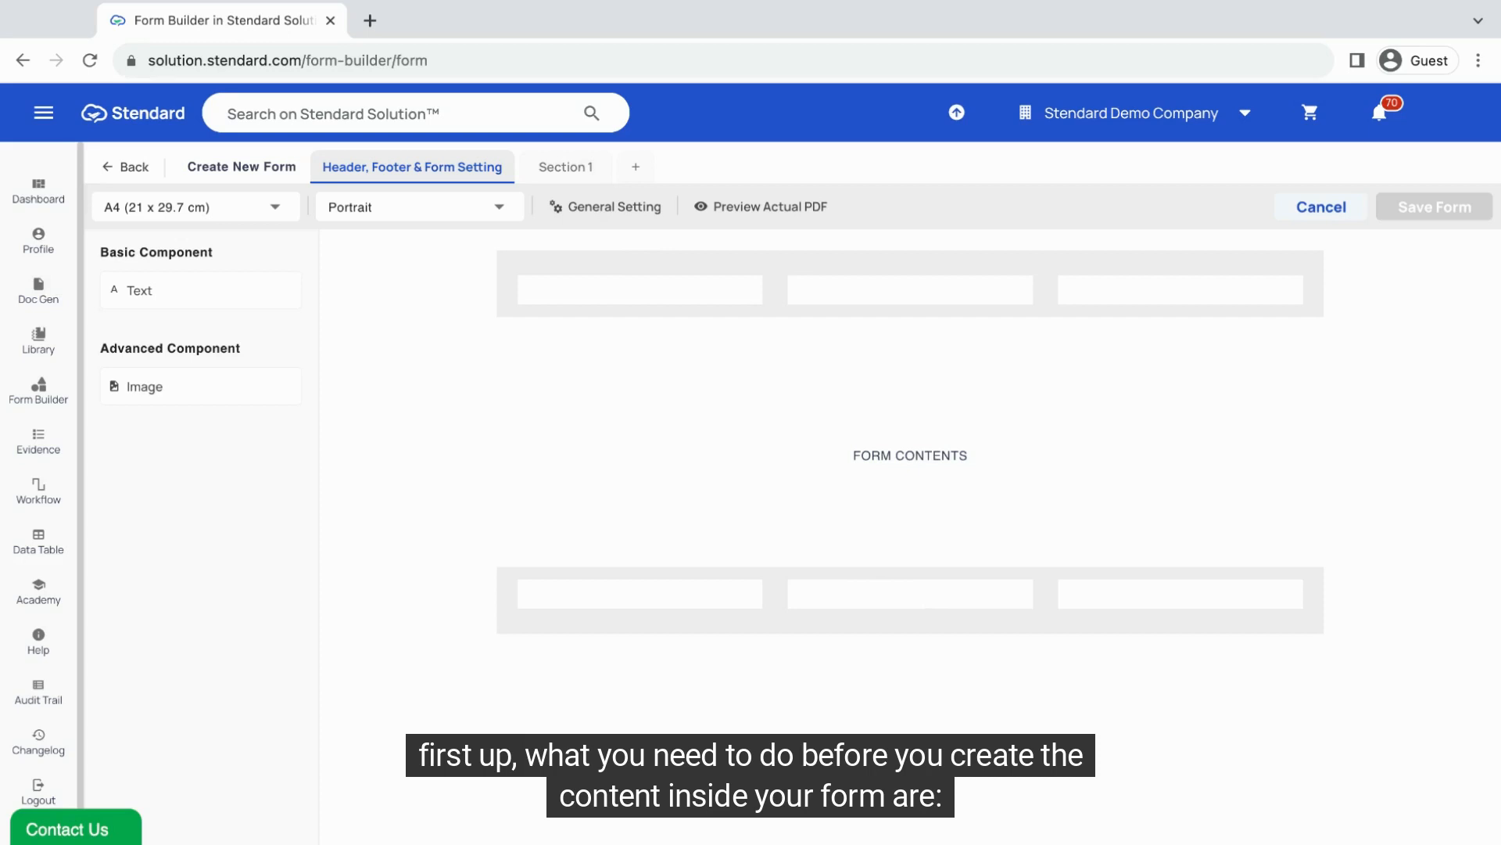
{"action": "left_click", "coordinate": [275, 208]}
{"action": "left_click", "coordinate": [276, 218]}
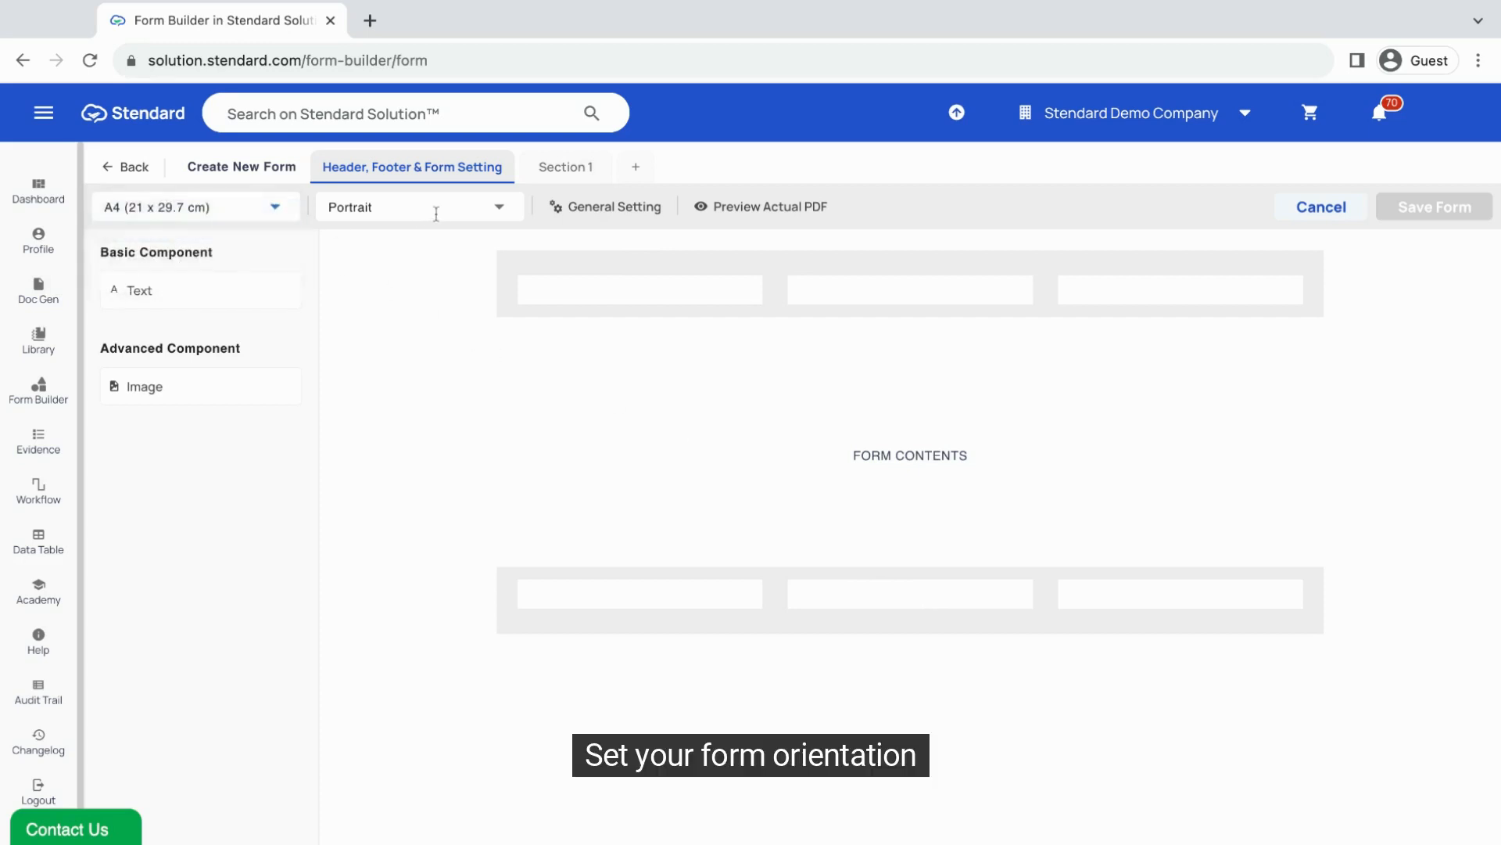
{"action": "left_click", "coordinate": [440, 208]}
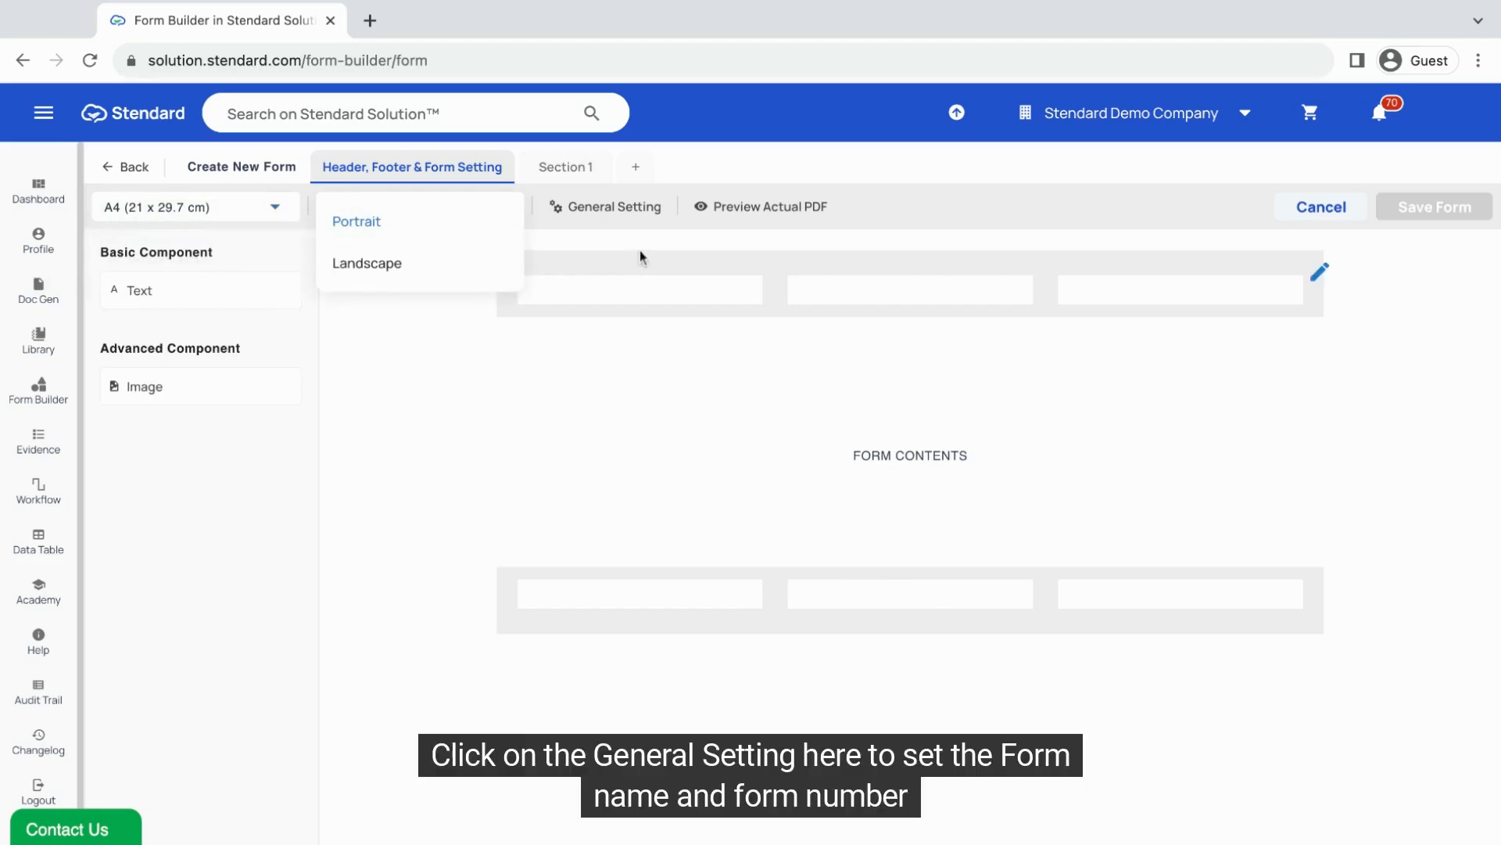
Step: Try requiring a response number in the form's general settings, look over the notification recipient options, and close without saving
{"action": "left_click", "coordinate": [606, 208]}
{"action": "left_click", "coordinate": [509, 265]}
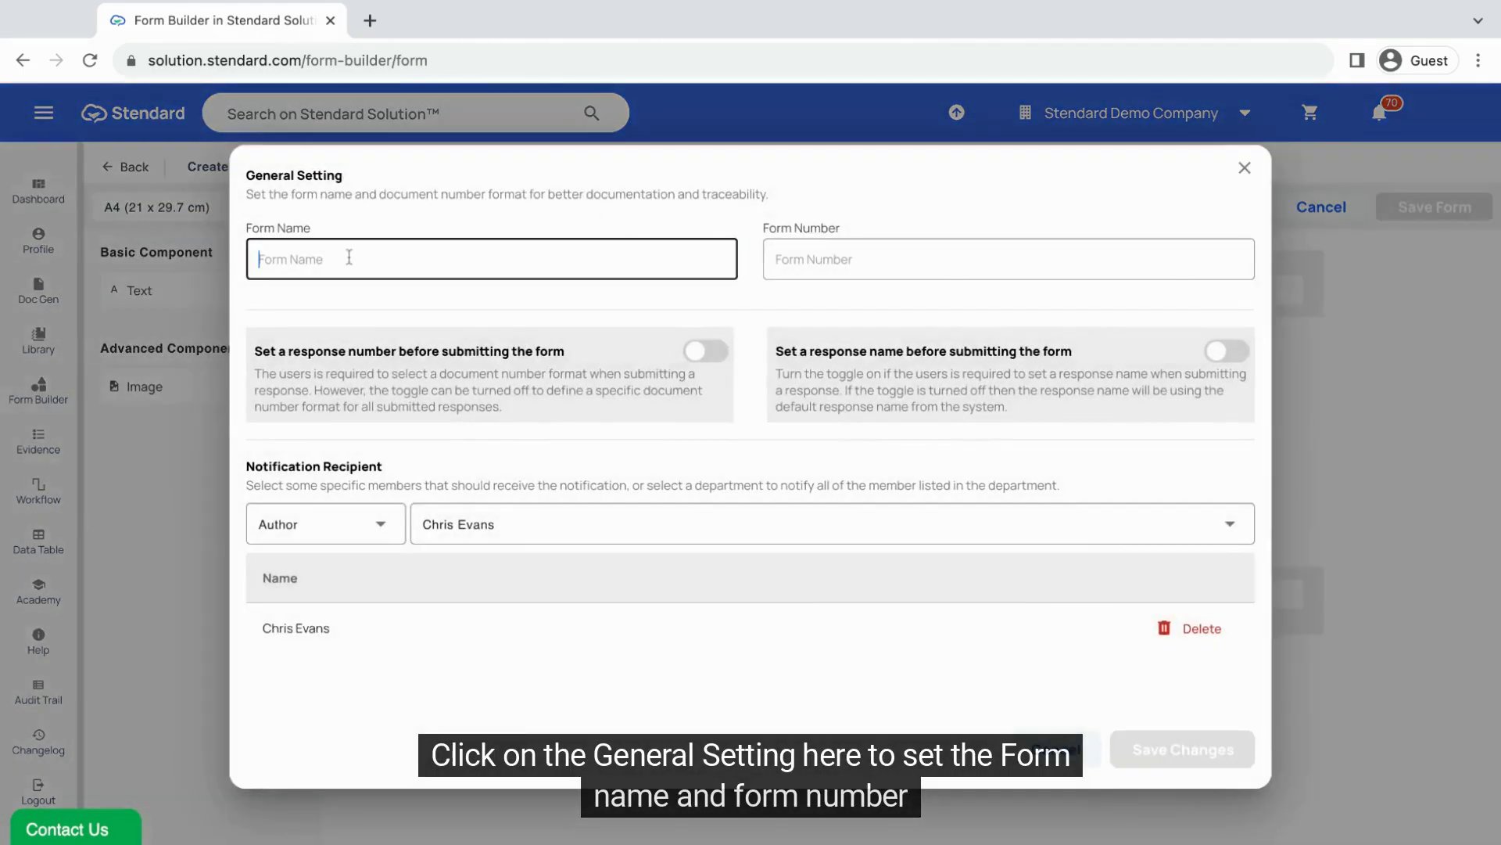
{"action": "left_click", "coordinate": [811, 260]}
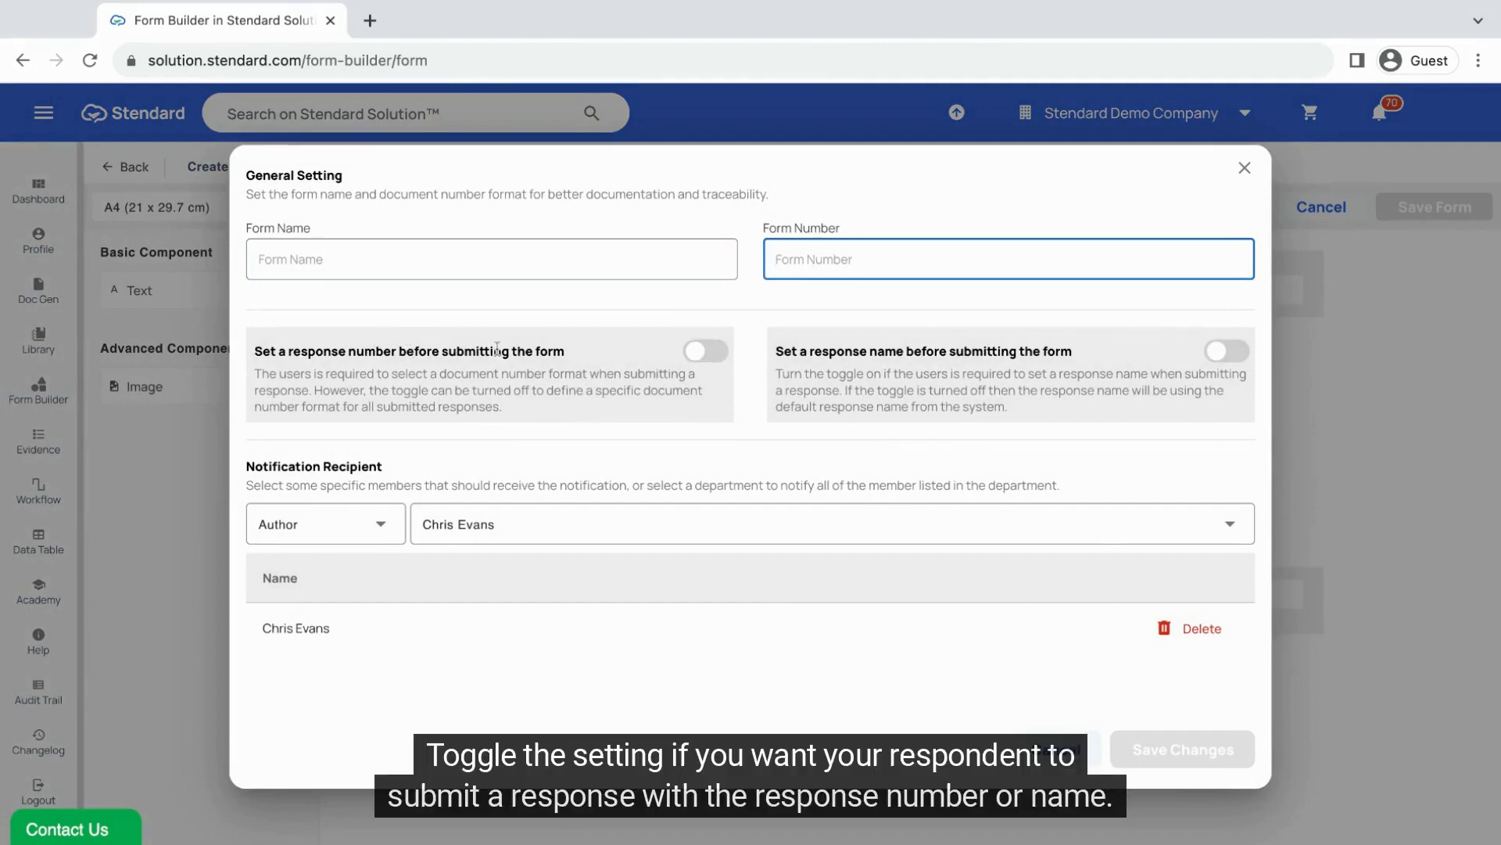
{"action": "left_click", "coordinate": [700, 350]}
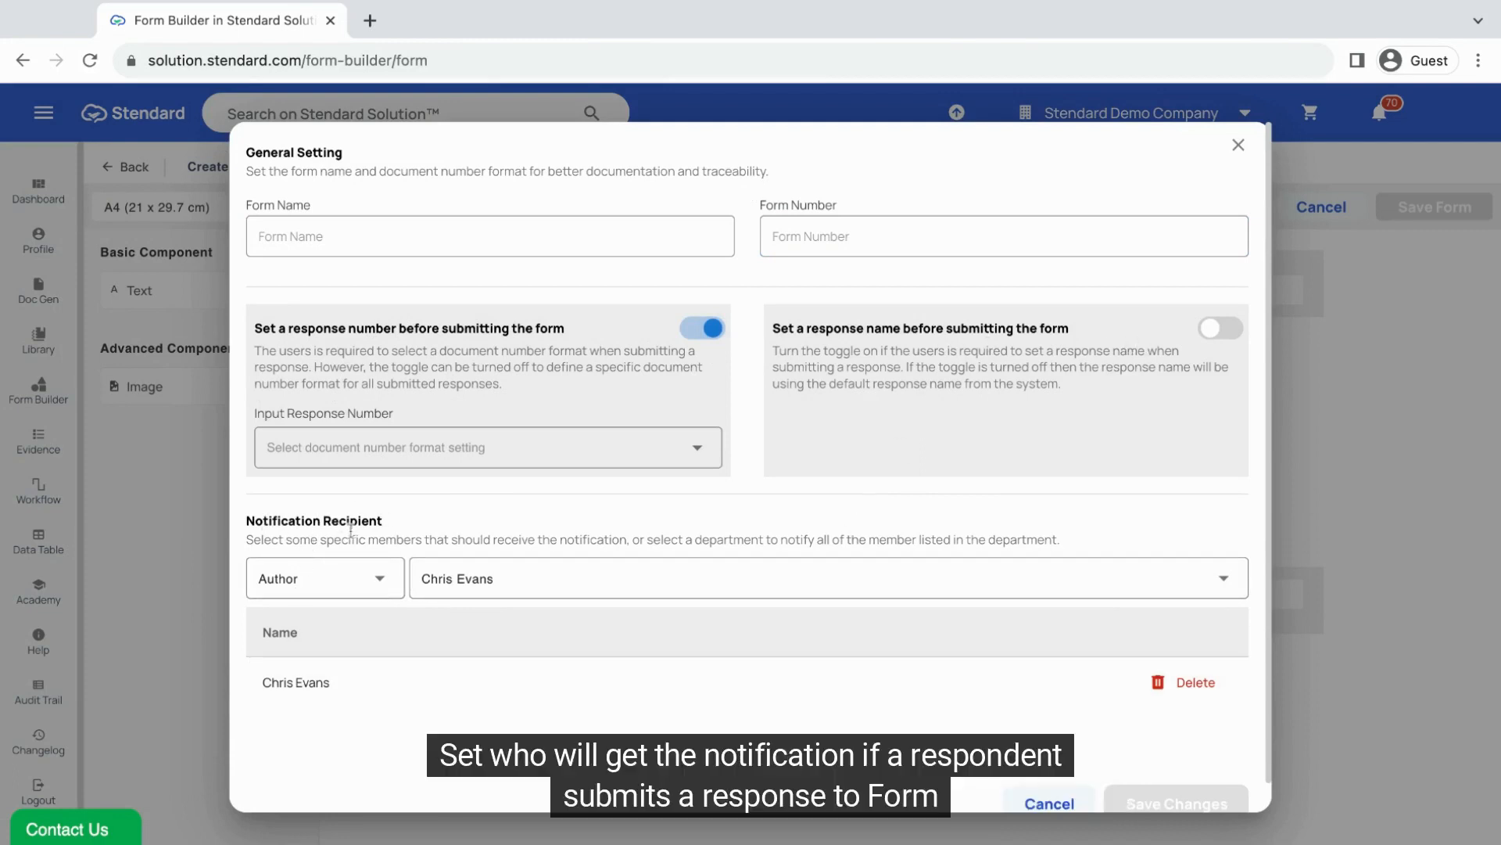
{"action": "left_click", "coordinate": [359, 579]}
{"action": "left_click", "coordinate": [443, 521]}
{"action": "scroll", "coordinate": [1198, 788], "scroll_direction": "down", "scroll_amount": 1}
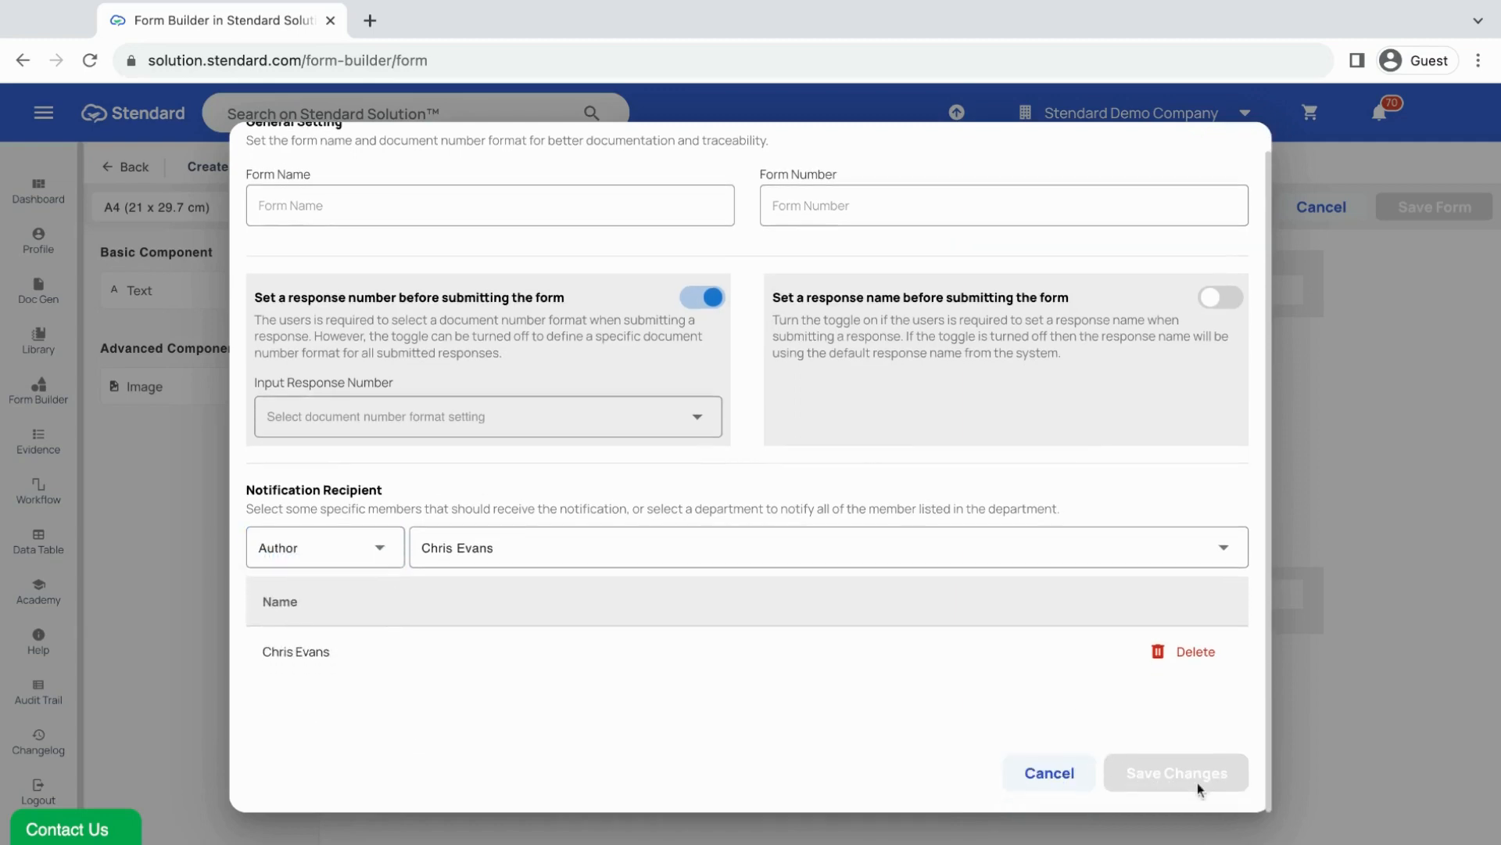
{"action": "scroll", "coordinate": [1194, 563], "scroll_direction": "up", "scroll_amount": 1}
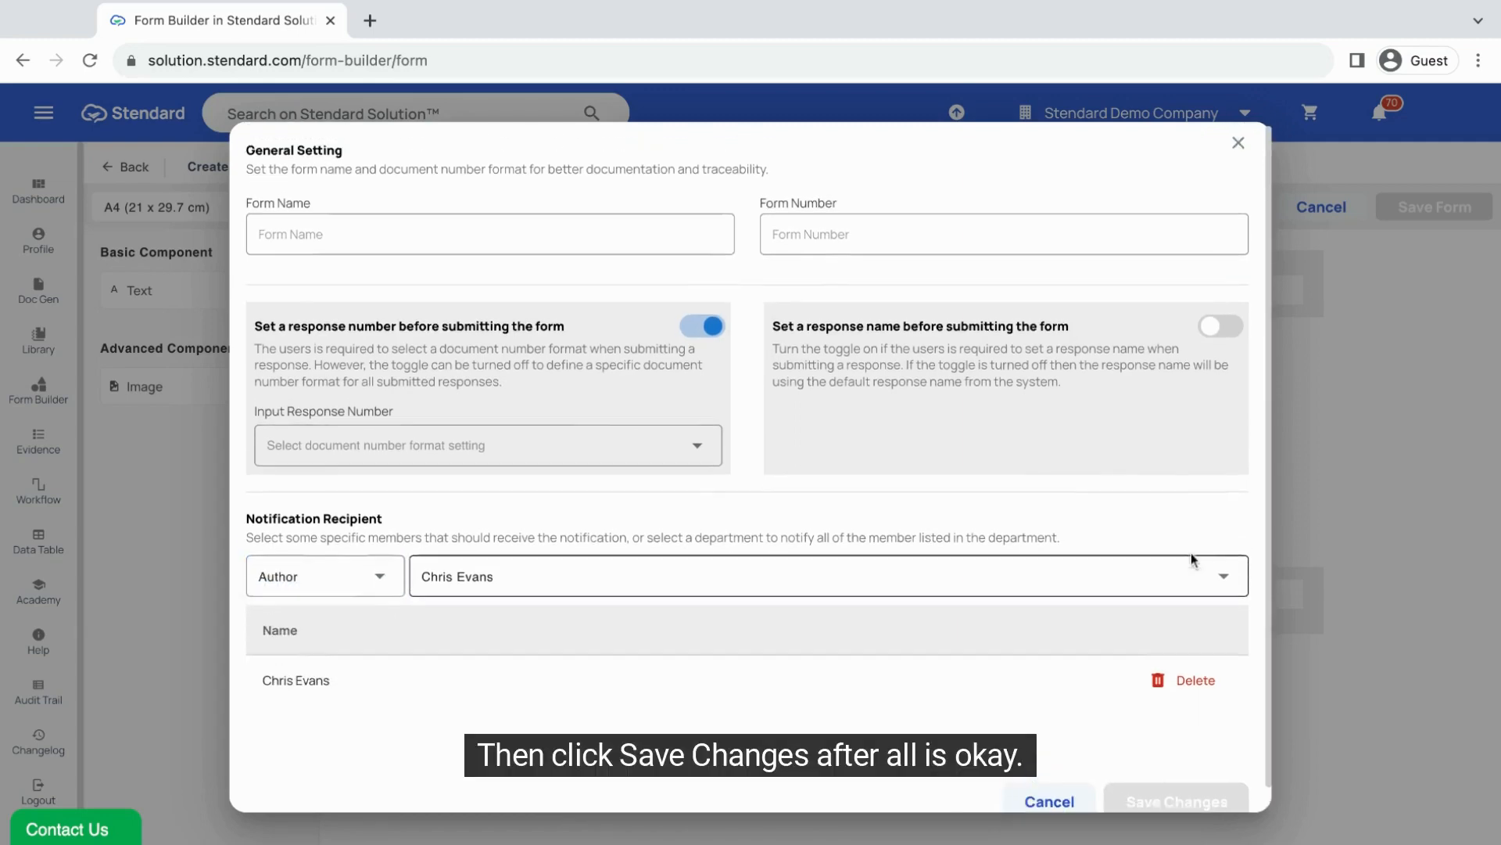
{"action": "left_click", "coordinate": [1245, 147]}
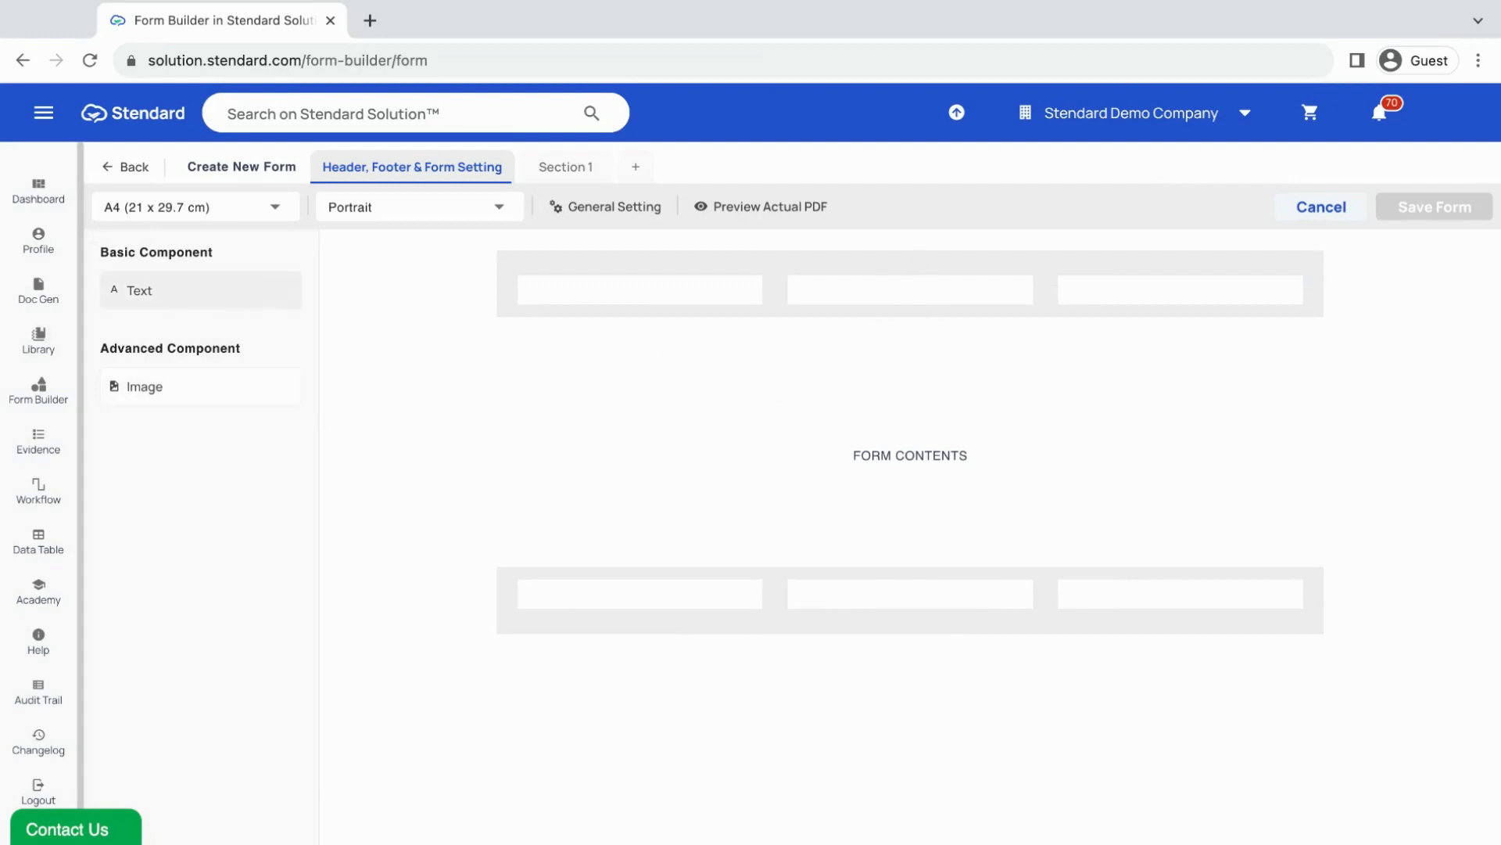
Step: Place the Stendard logo image in the header's first cell and a text component in its third cell
{"action": "left_click", "coordinate": [226, 392]}
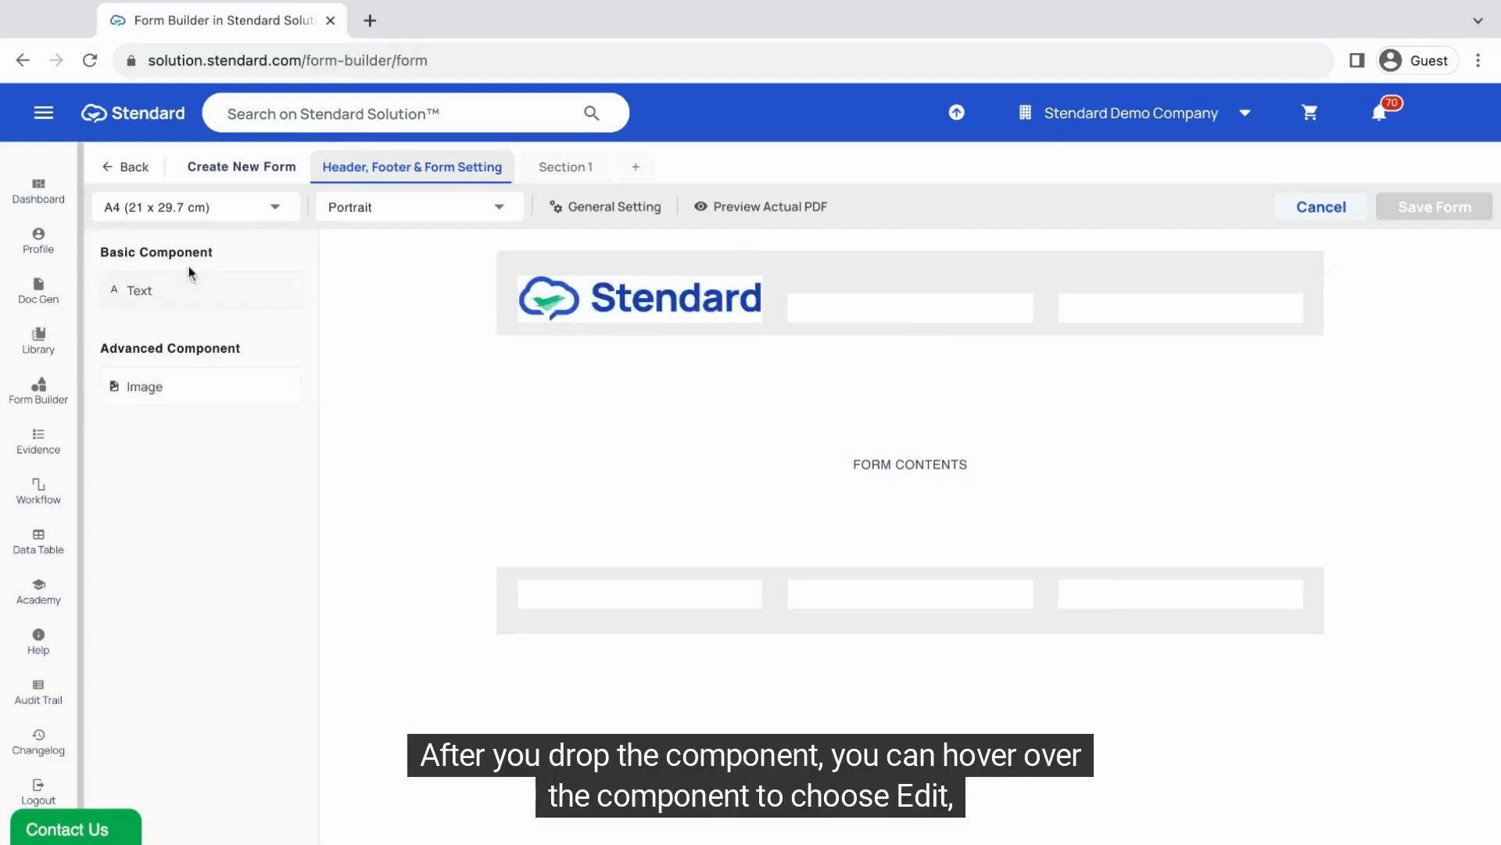
{"action": "left_click_drag", "start_coordinate": [195, 283], "coordinate": [1181, 313]}
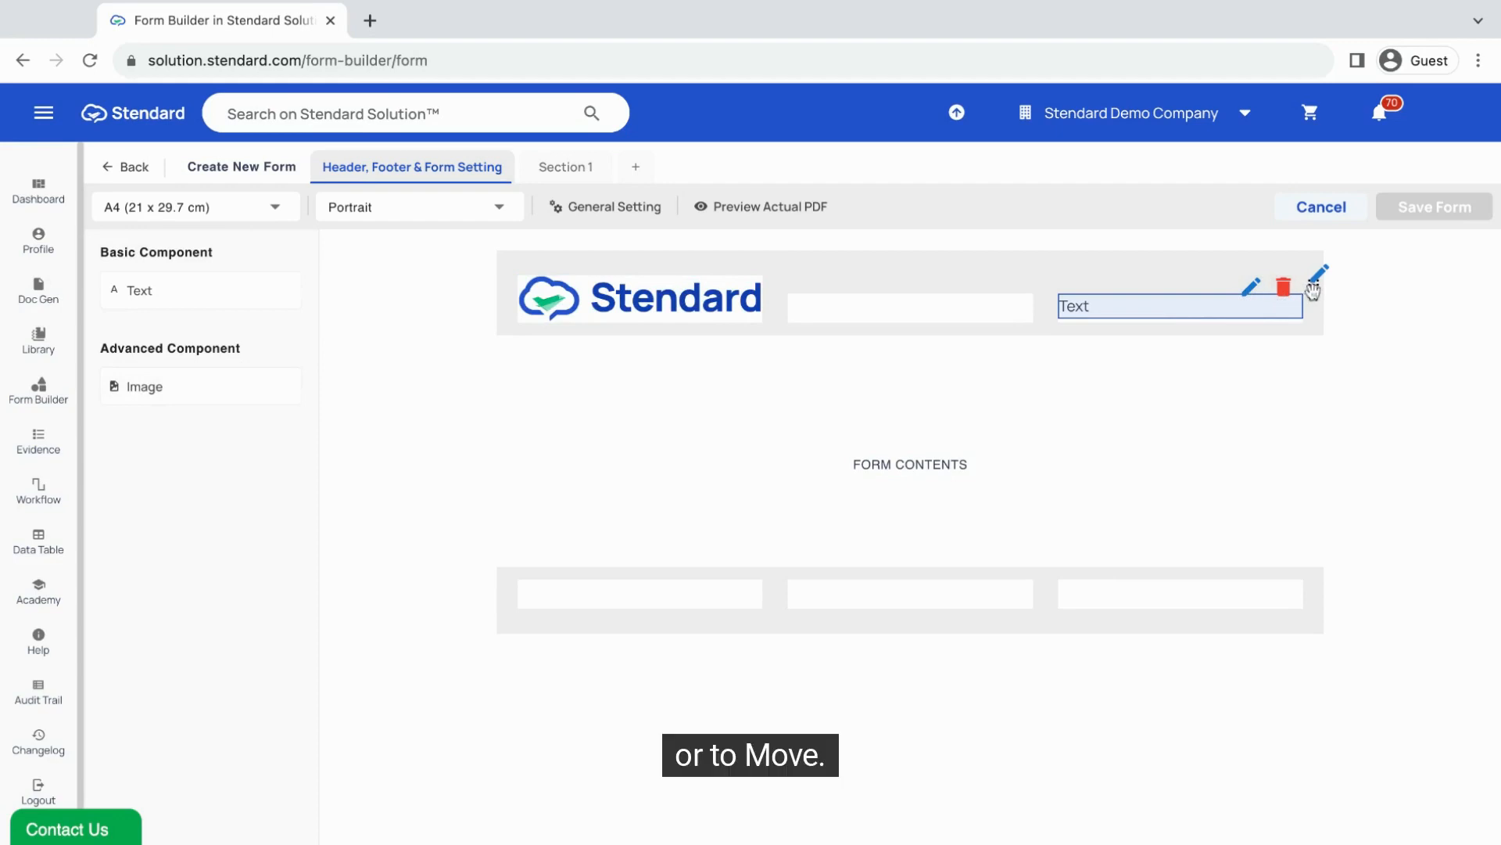
Step: Change the header text component to "Header", right-align it, and close its settings
{"action": "left_click", "coordinate": [1249, 289]}
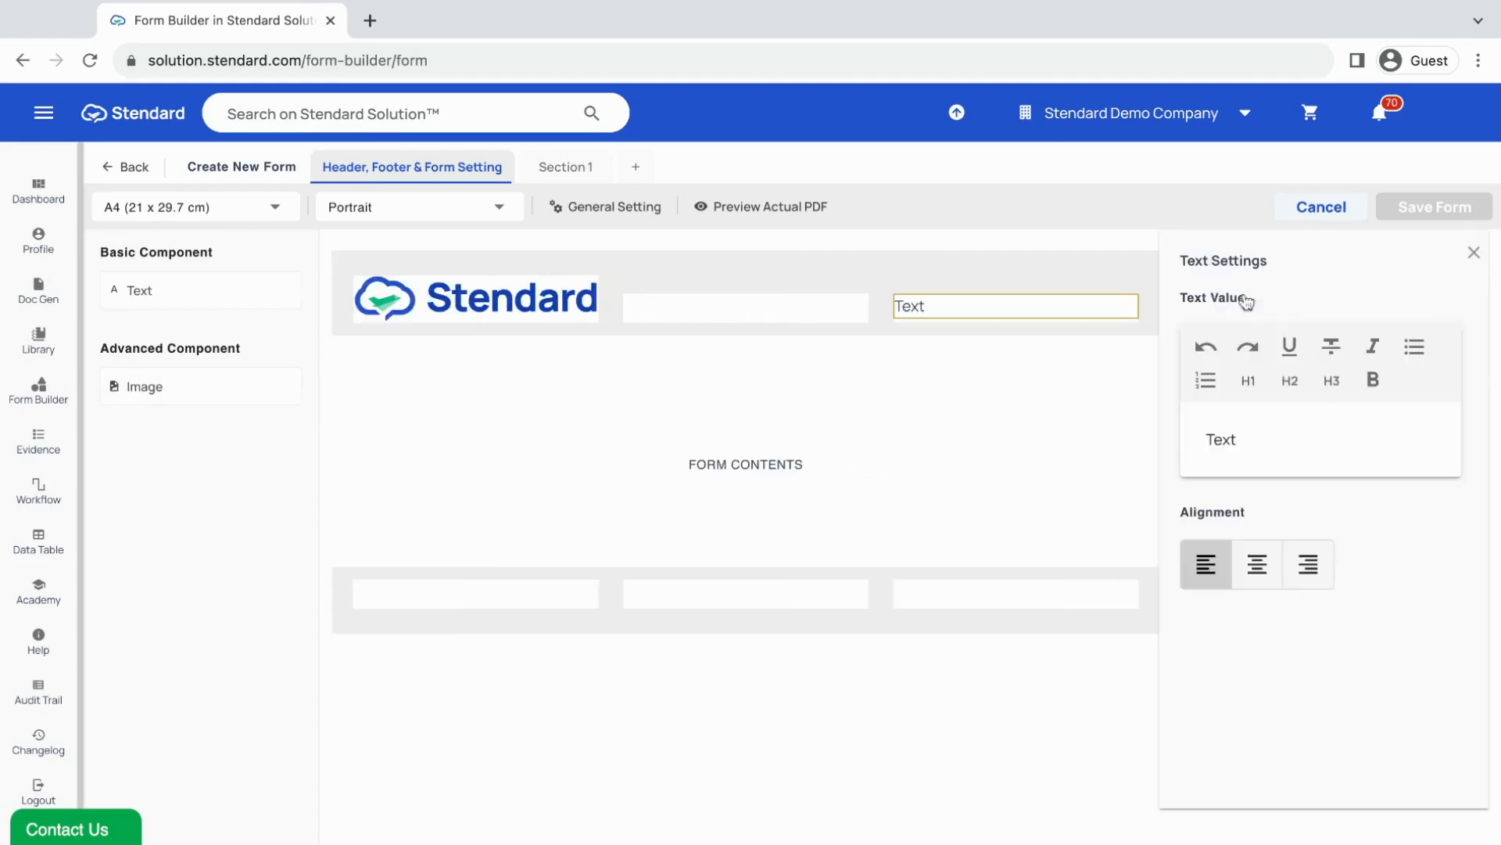
{"action": "double_click", "coordinate": [1210, 438]}
{"action": "type", "text": "Header"}
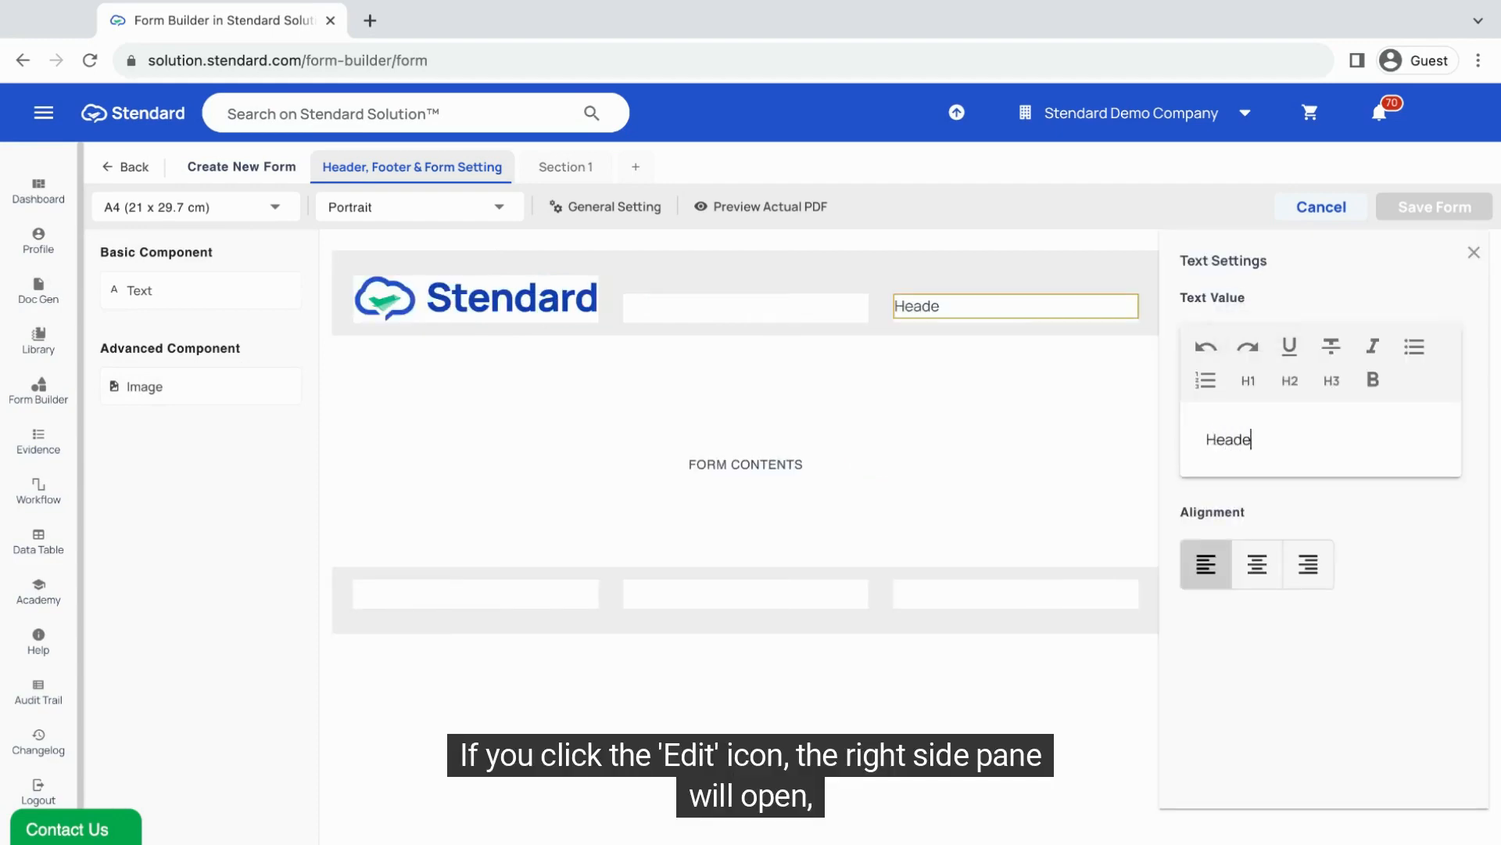
{"action": "key", "text": "ctrl+a"}
{"action": "left_click", "coordinate": [1308, 564]}
{"action": "left_click", "coordinate": [1340, 442]}
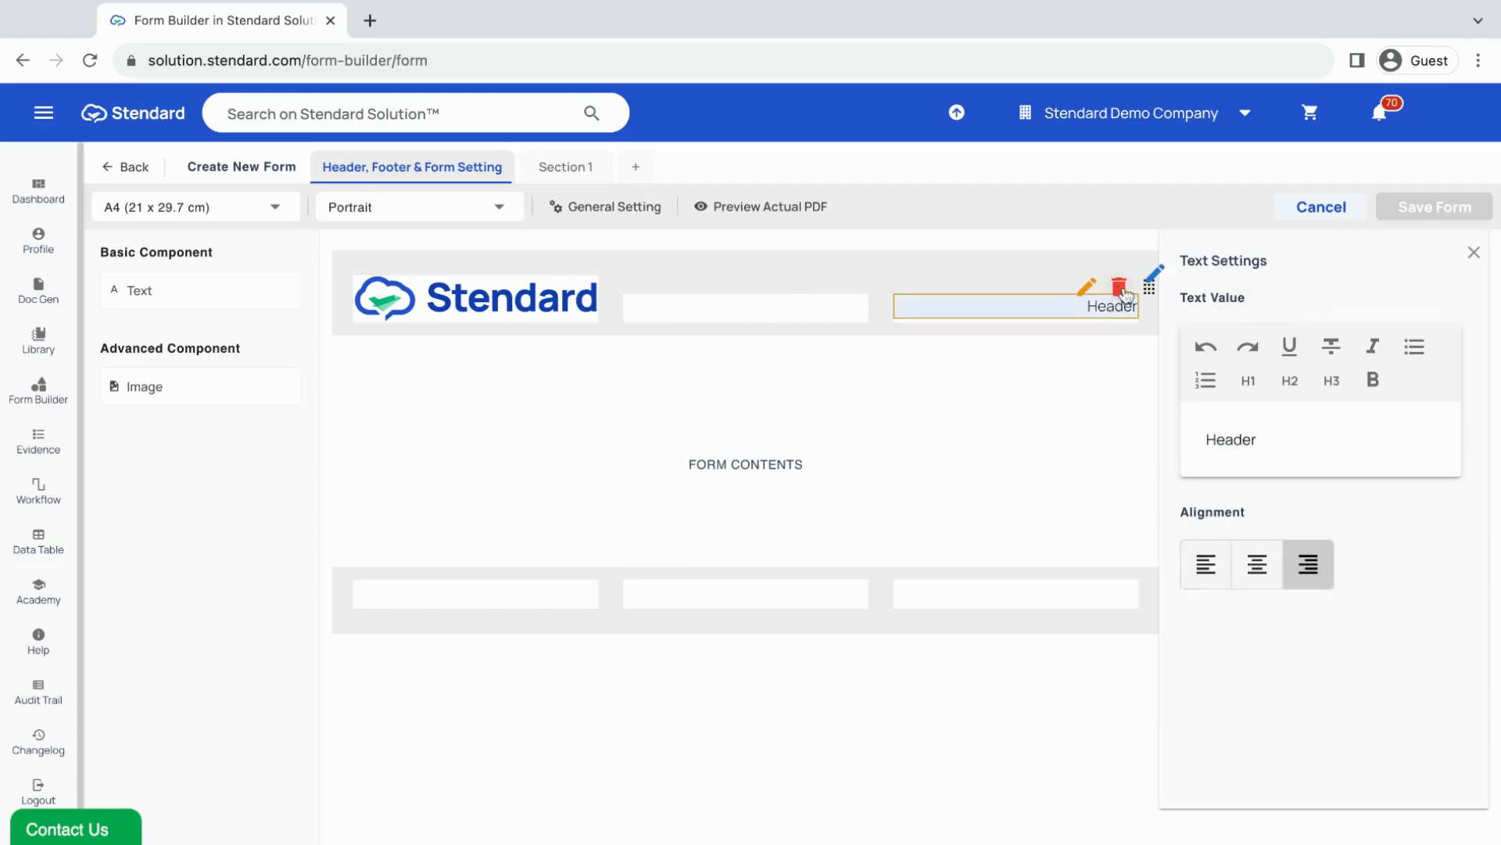
{"action": "mouse_move", "coordinate": [608, 271]}
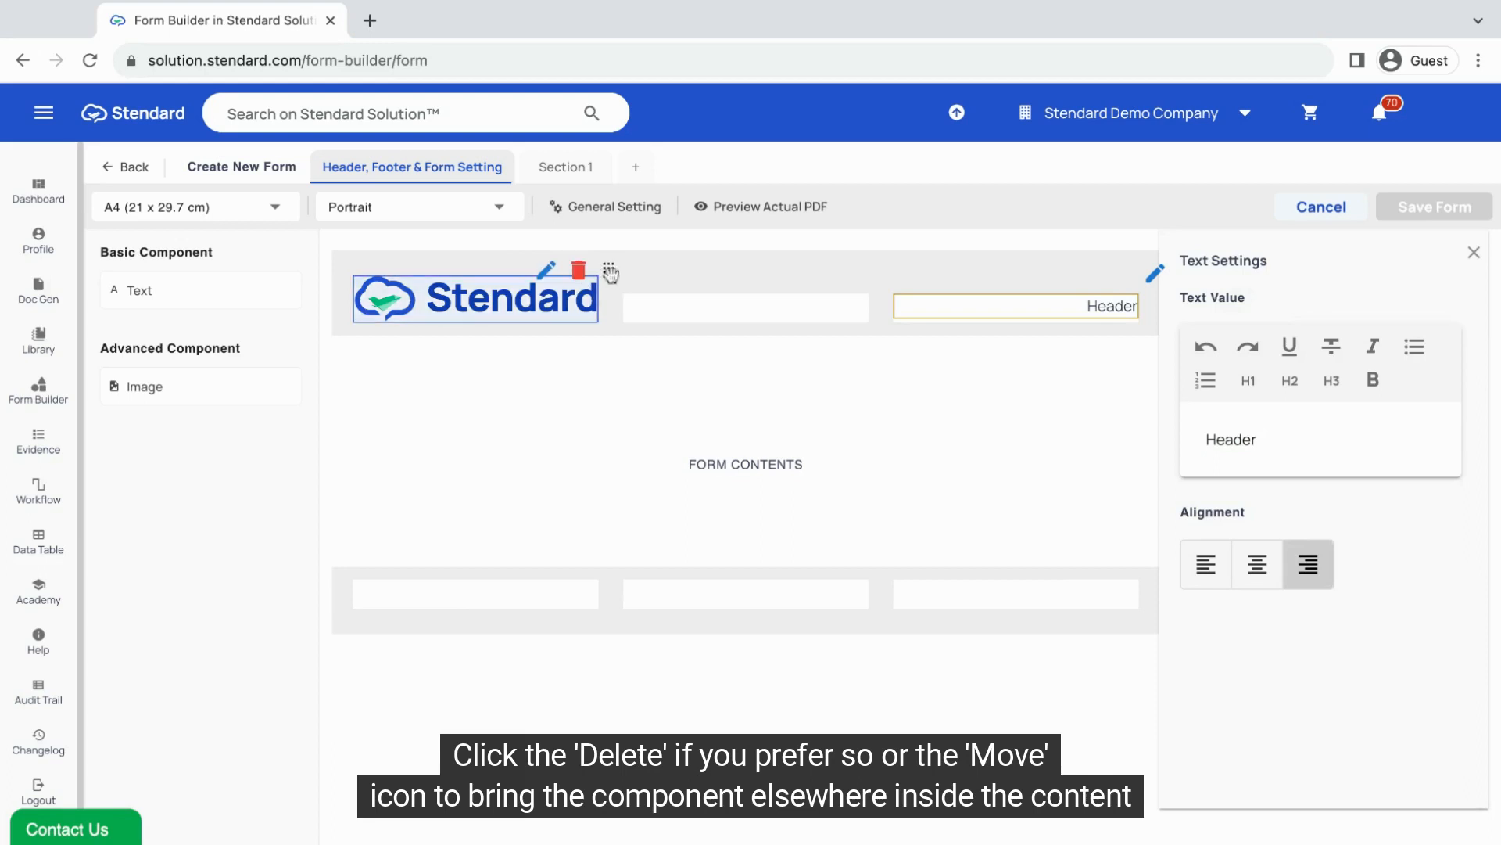
{"action": "left_click", "coordinate": [1473, 252]}
{"action": "left_click", "coordinate": [563, 167]}
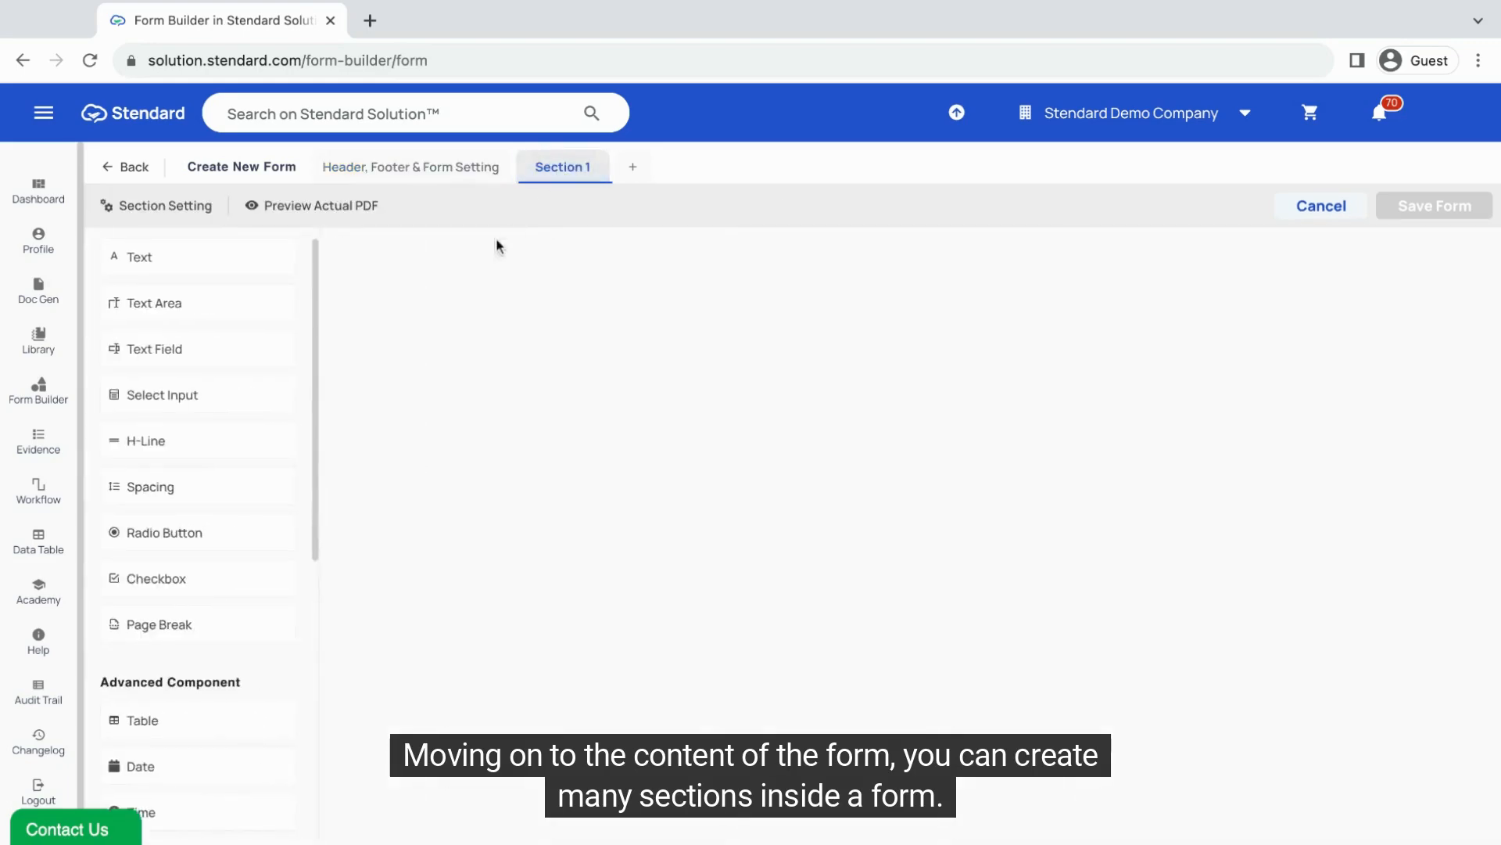
{"action": "left_click", "coordinate": [633, 168]}
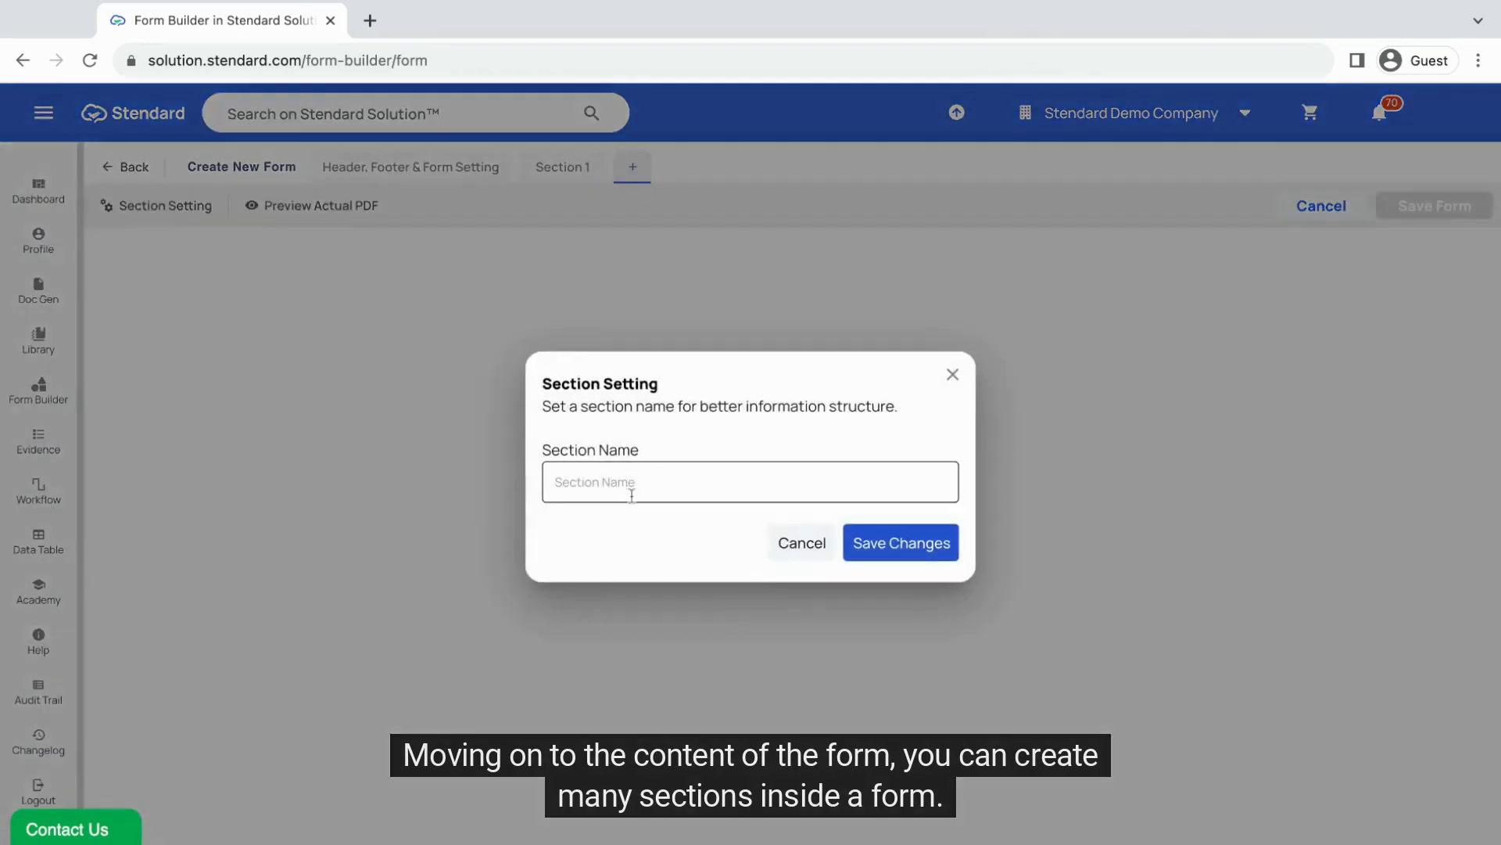
{"action": "left_click", "coordinate": [813, 550]}
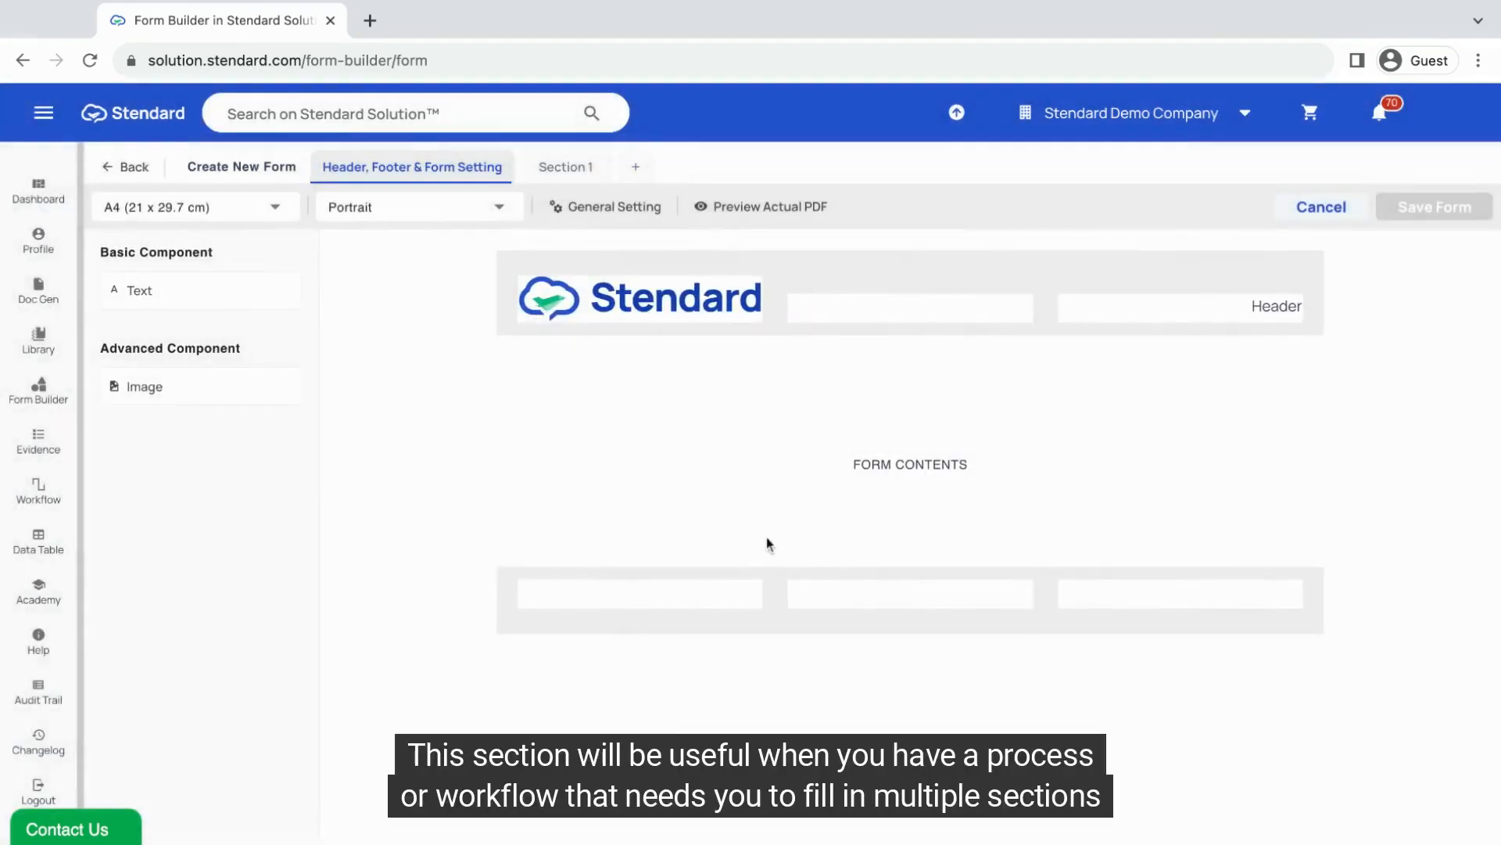
Step: Add a three-column layout to the content of Section 1
{"action": "left_click", "coordinate": [551, 174]}
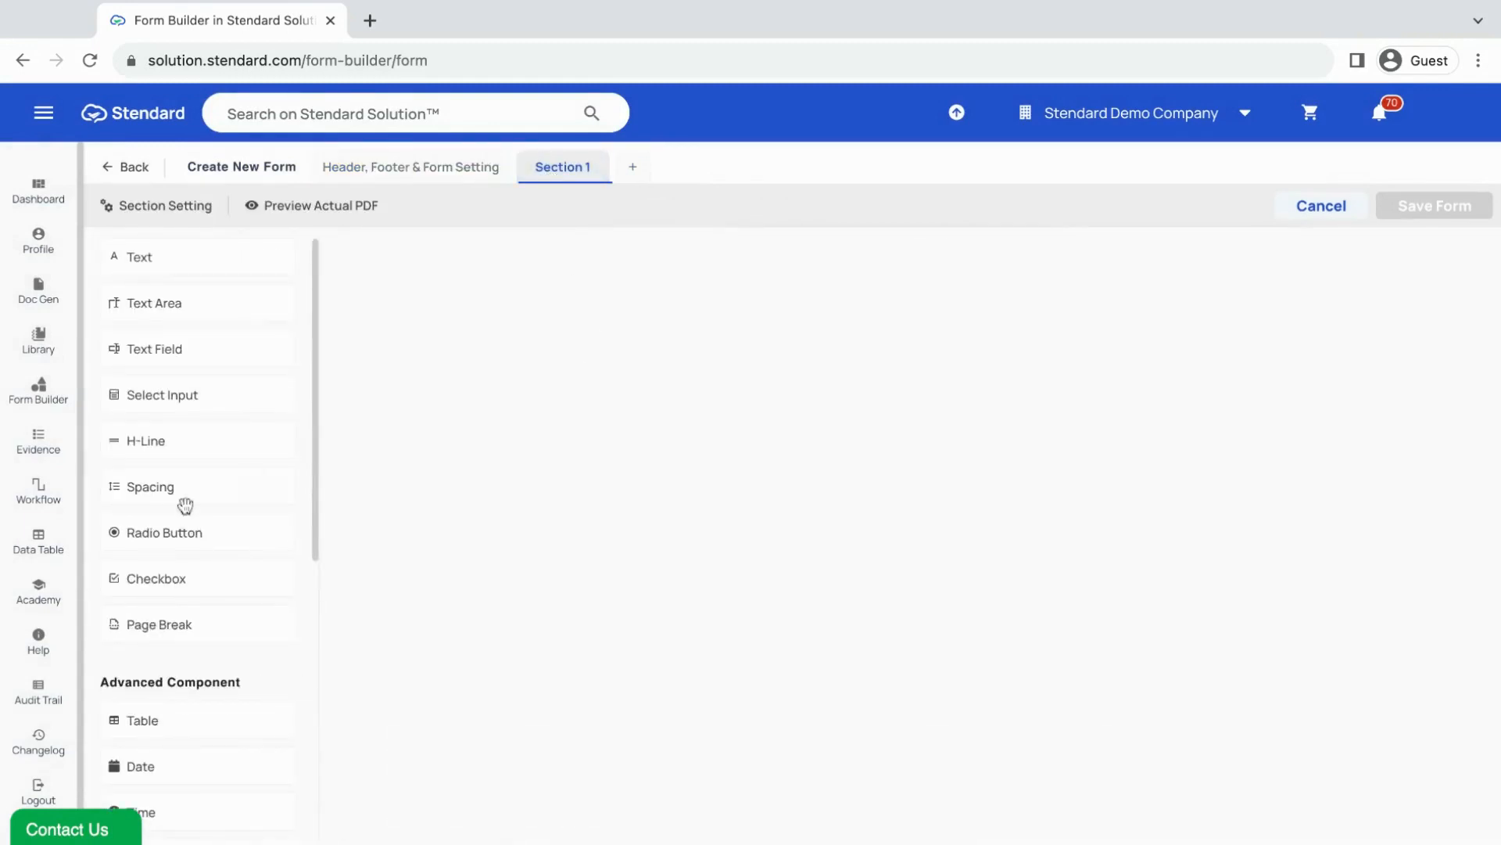
{"action": "scroll", "coordinate": [184, 503], "scroll_direction": "down", "scroll_amount": 7}
{"action": "left_click_drag", "start_coordinate": [208, 820], "coordinate": [844, 250]}
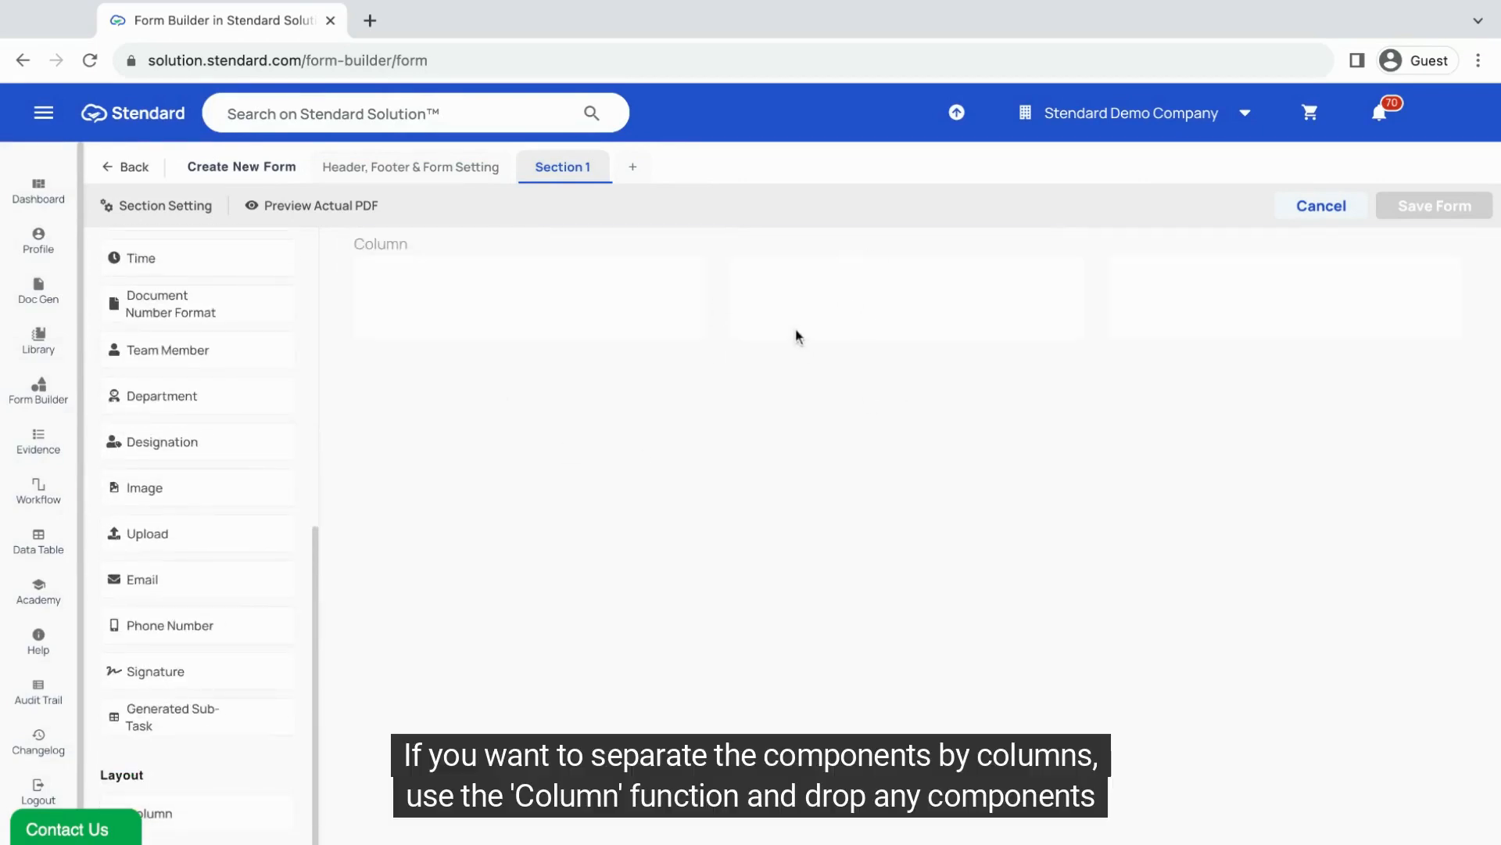
Step: Place a Text Field in the first column and a Text Area in the second, and open the Text Field's settings
{"action": "scroll", "coordinate": [188, 382], "scroll_direction": "up", "scroll_amount": 7}
{"action": "left_click_drag", "start_coordinate": [174, 377], "coordinate": [470, 305]}
{"action": "left_click_drag", "start_coordinate": [160, 325], "coordinate": [860, 309]}
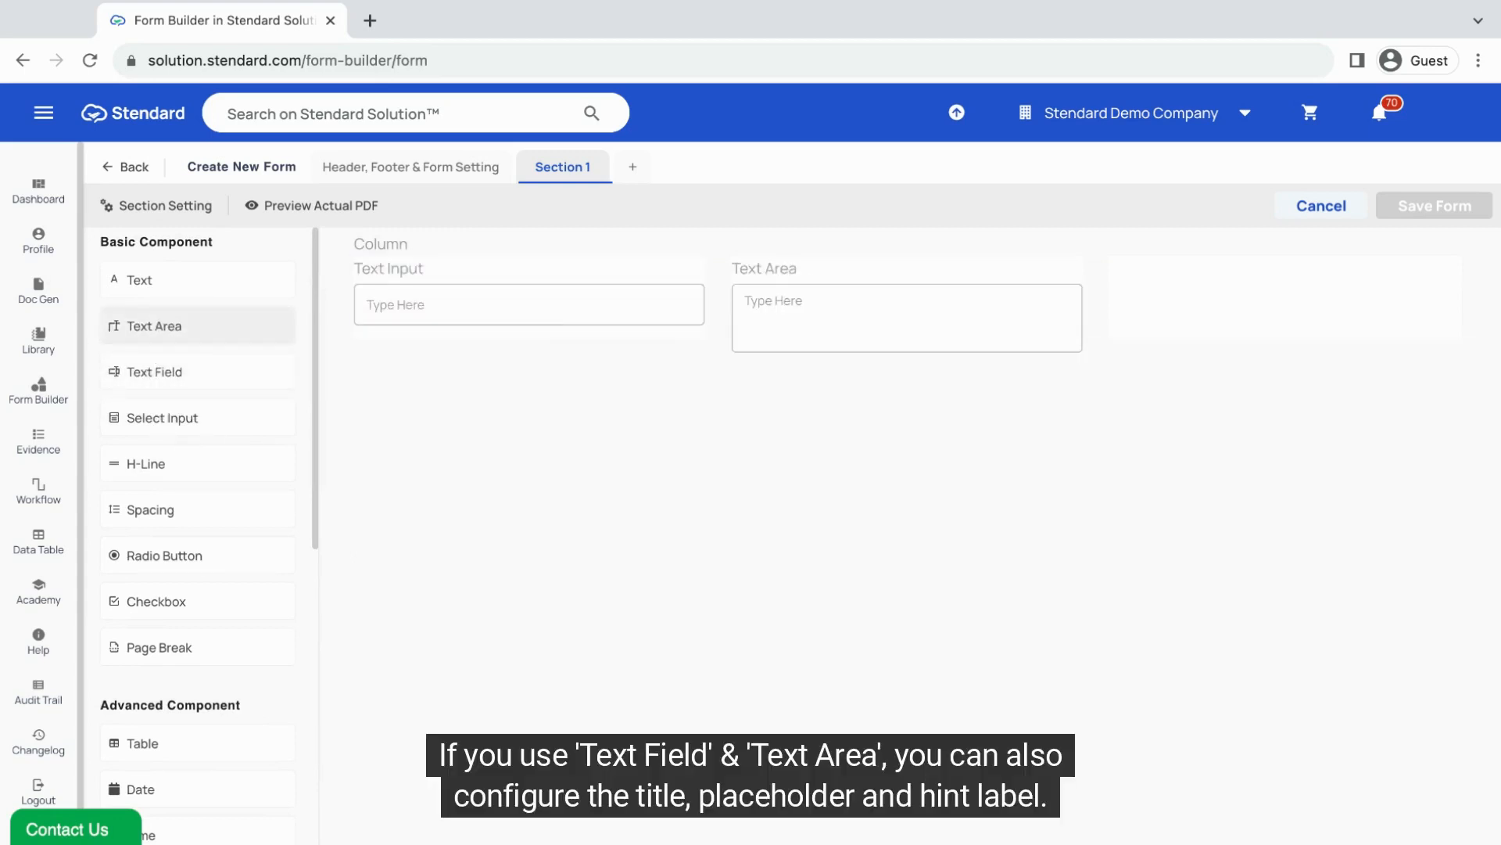
{"action": "left_click", "coordinate": [629, 273]}
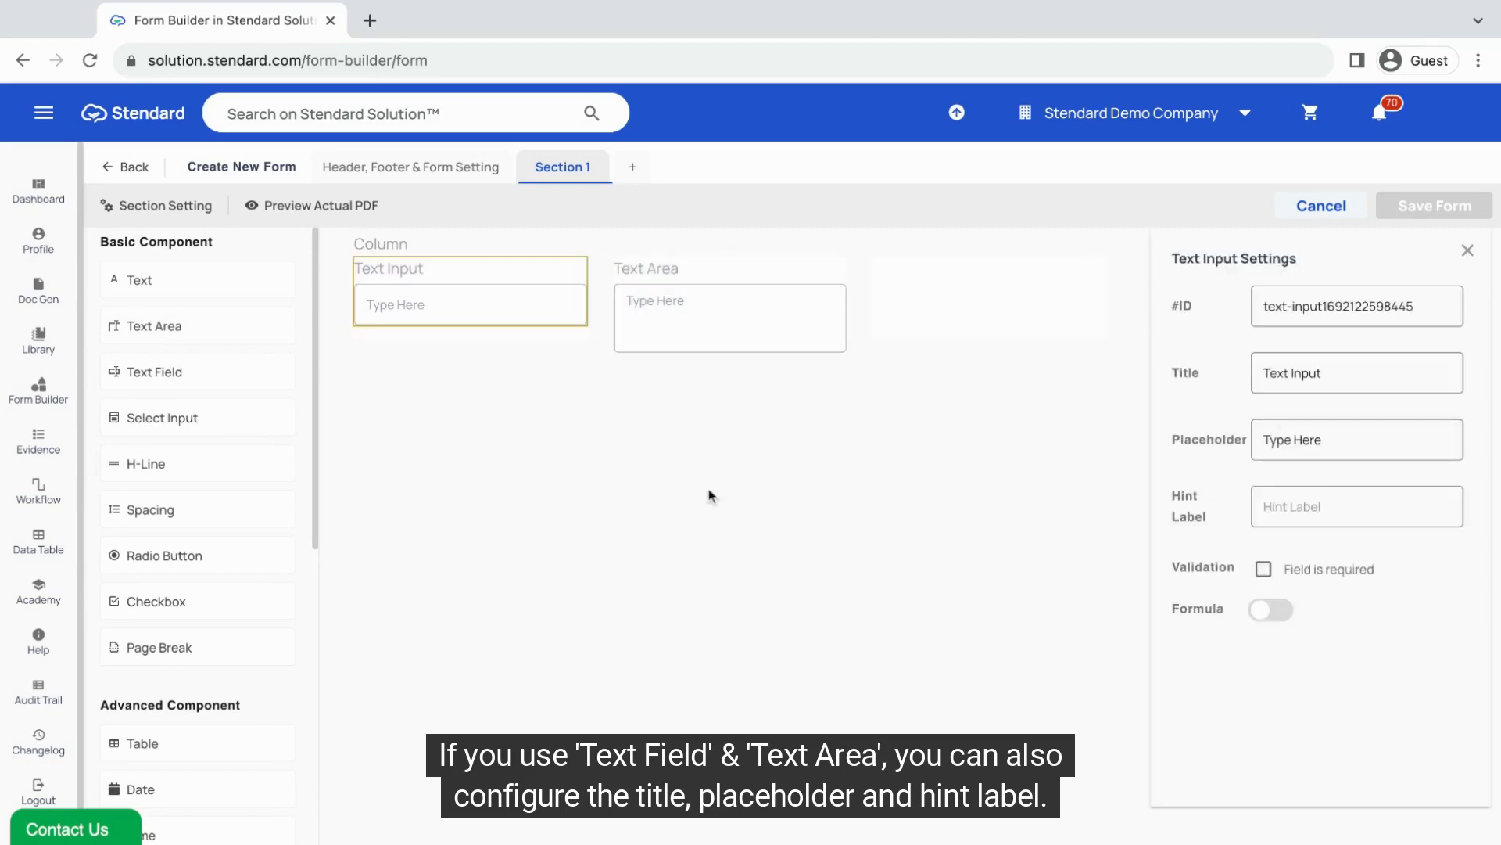
Step: Add a Select Input below the columns and add two more selectable items after Item 1
{"action": "left_click_drag", "start_coordinate": [168, 420], "coordinate": [422, 379]}
{"action": "mouse_move", "coordinate": [1026, 421]}
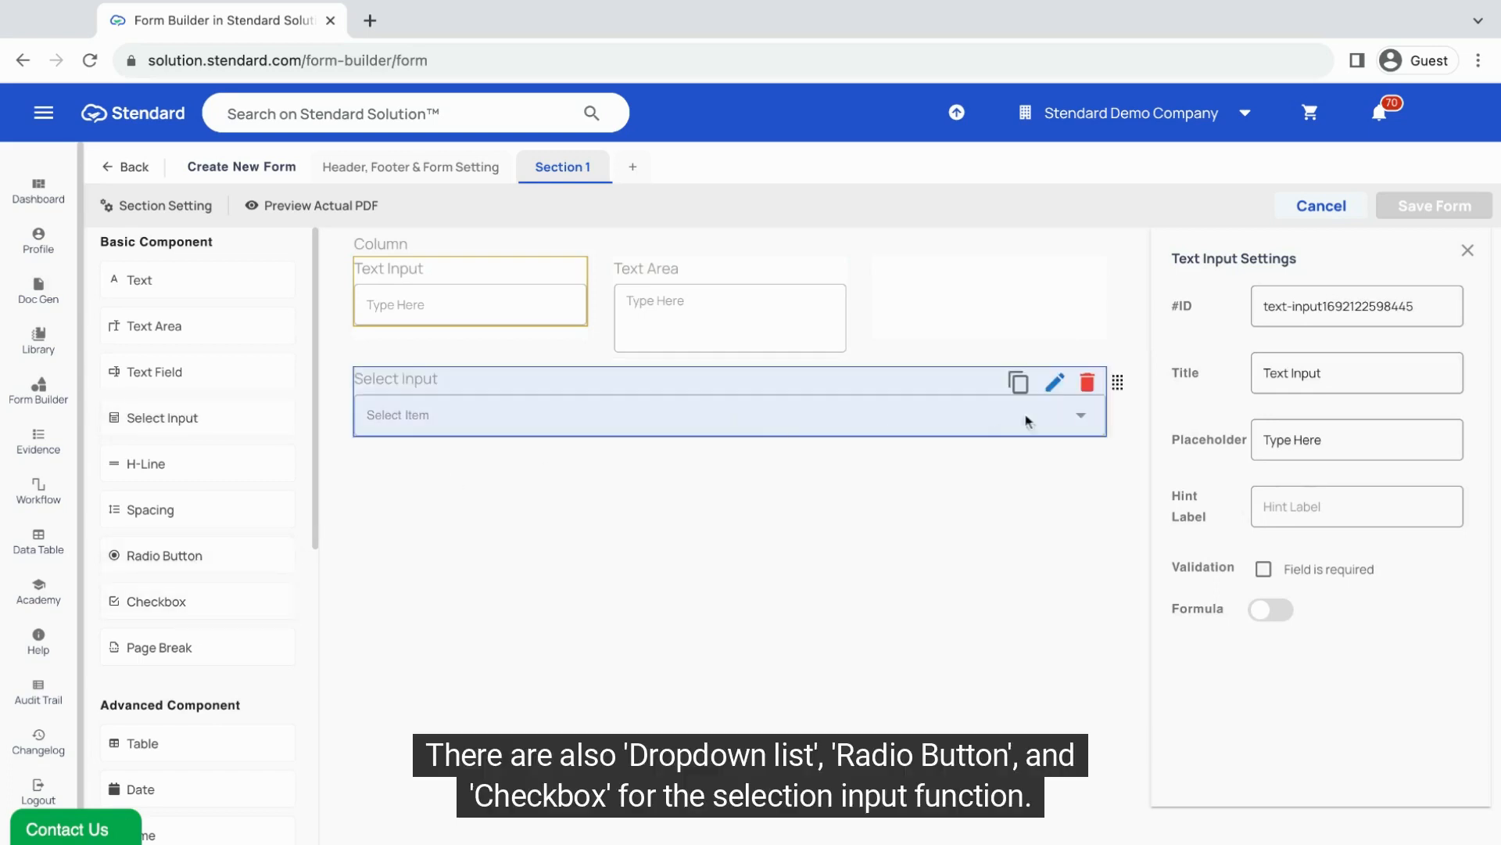
{"action": "left_click", "coordinate": [1056, 382]}
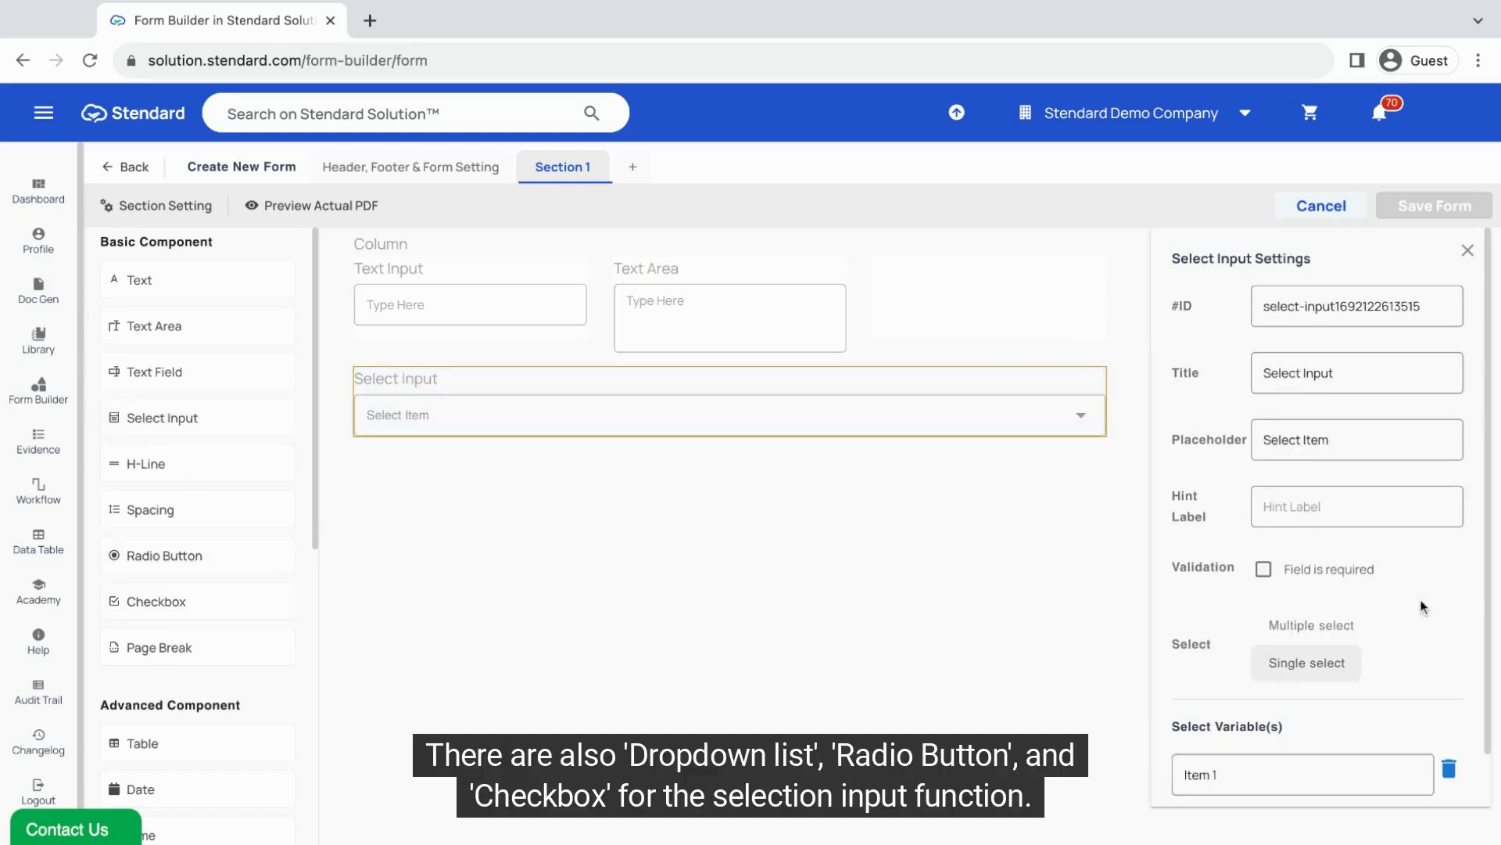
{"action": "scroll", "coordinate": [1424, 607], "scroll_direction": "down", "scroll_amount": 1}
{"action": "left_click", "coordinate": [1192, 774]}
{"action": "scroll", "coordinate": [1226, 747], "scroll_direction": "down", "scroll_amount": 1}
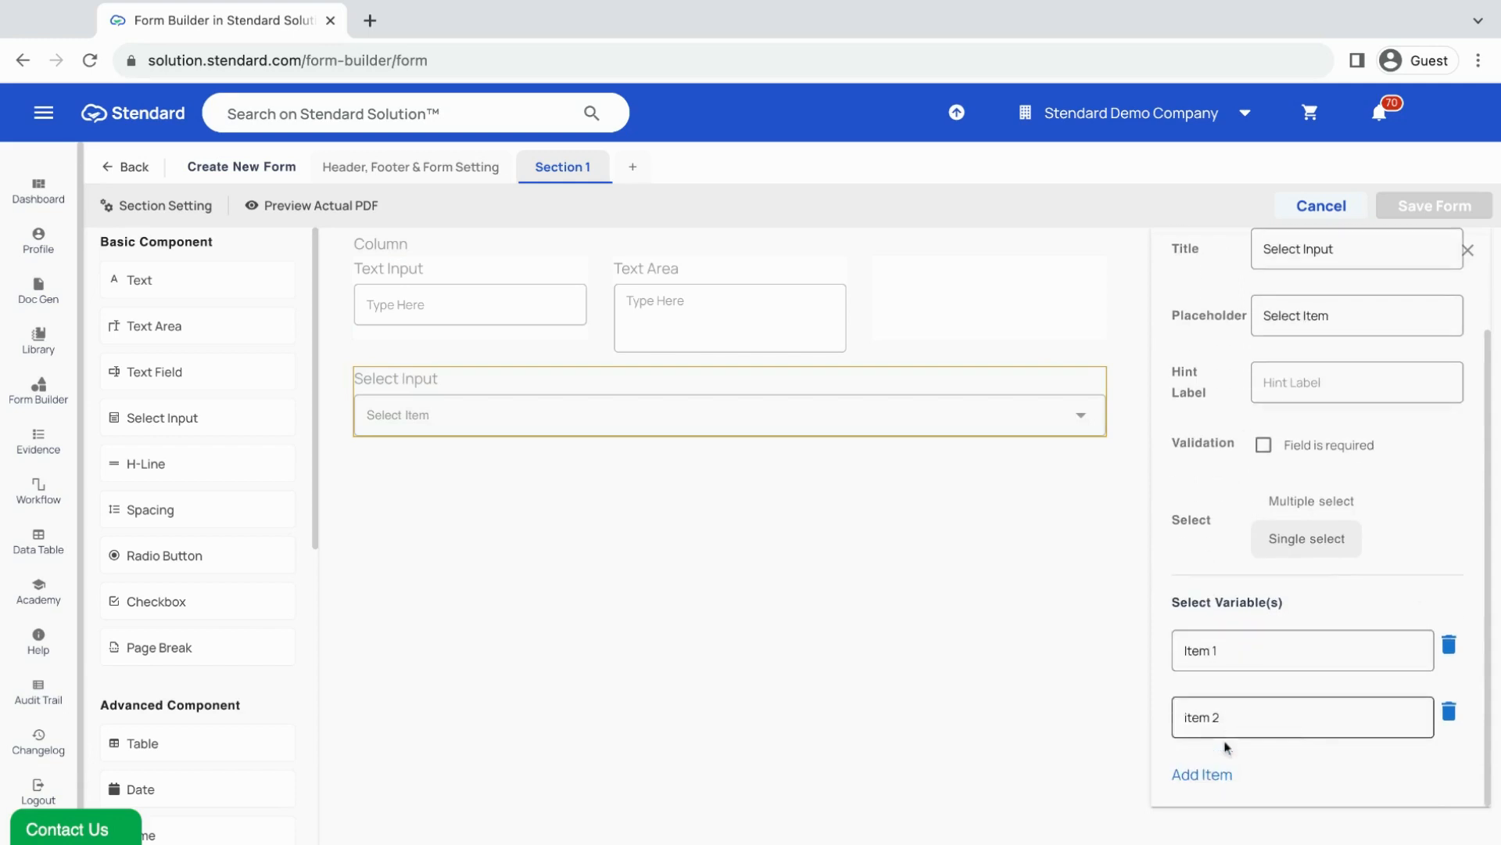
{"action": "left_click", "coordinate": [1220, 774]}
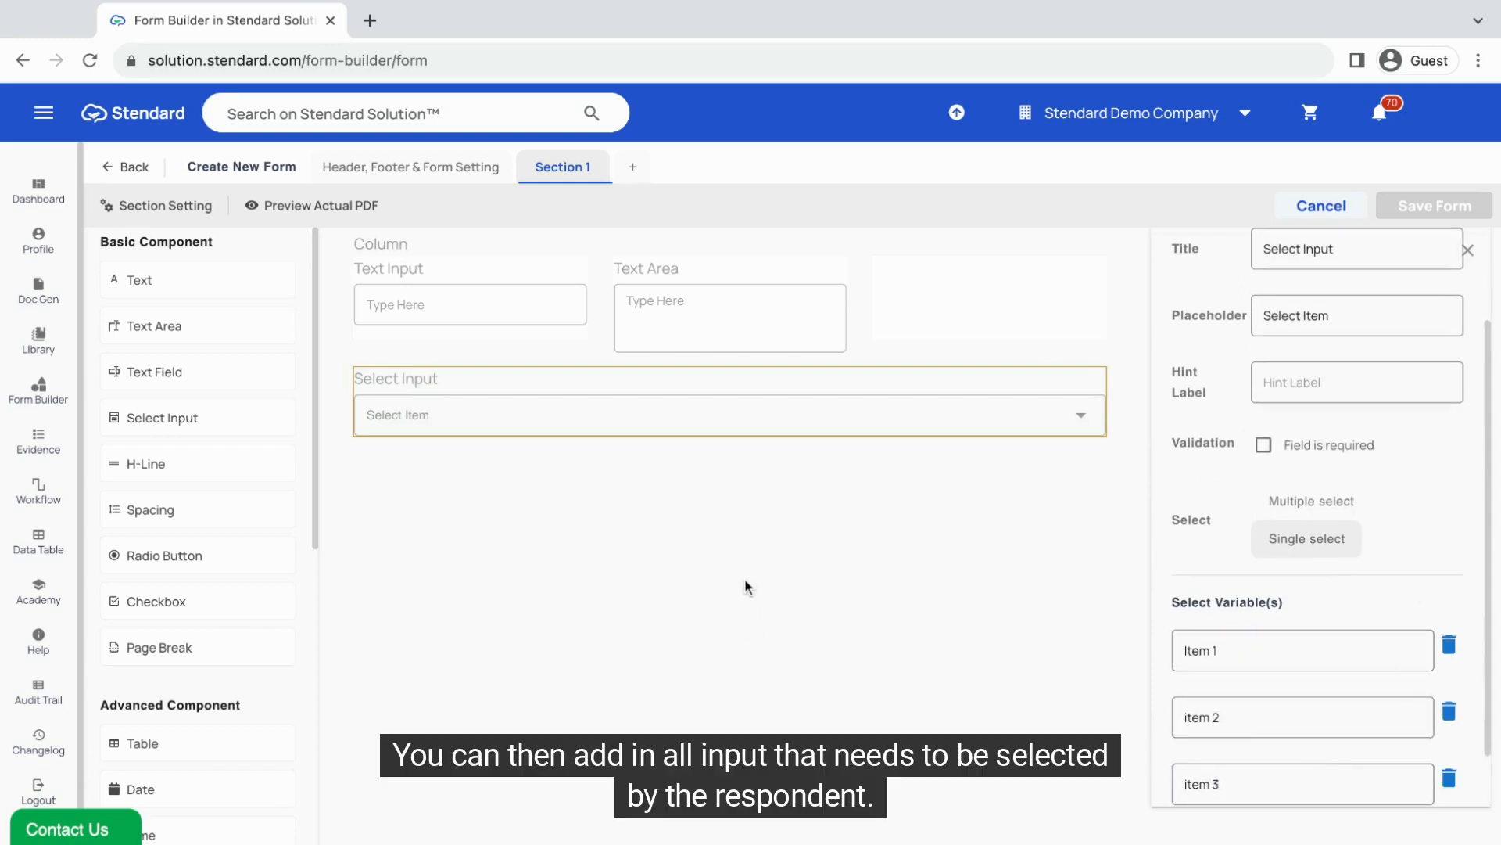
Step: Add a Team Member component below the Select Input and look through the other available components
{"action": "scroll", "coordinate": [216, 610], "scroll_direction": "down", "scroll_amount": 4}
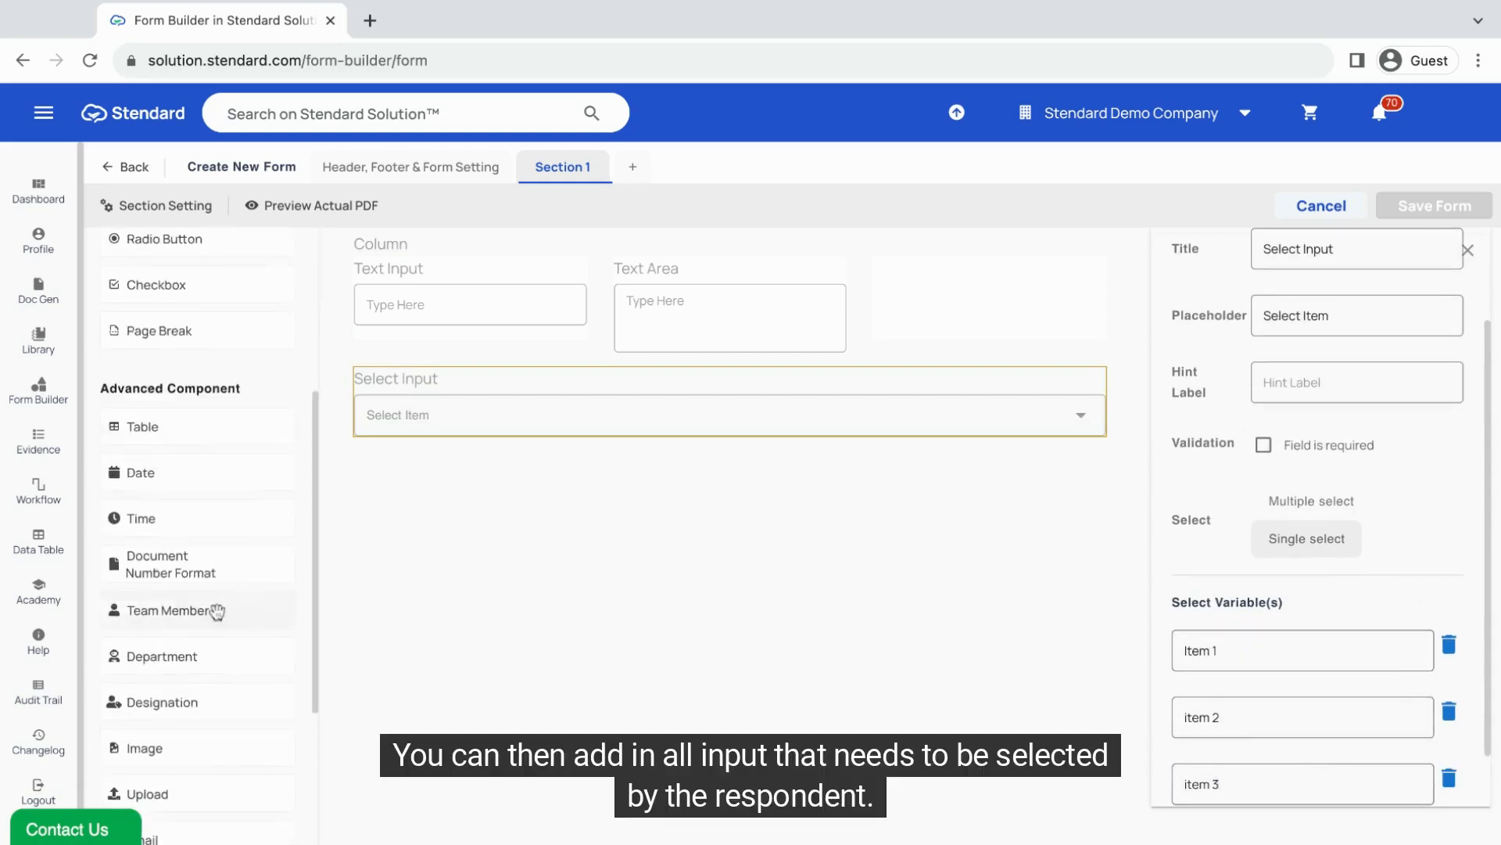
{"action": "scroll", "coordinate": [217, 610], "scroll_direction": "down", "scroll_amount": 3}
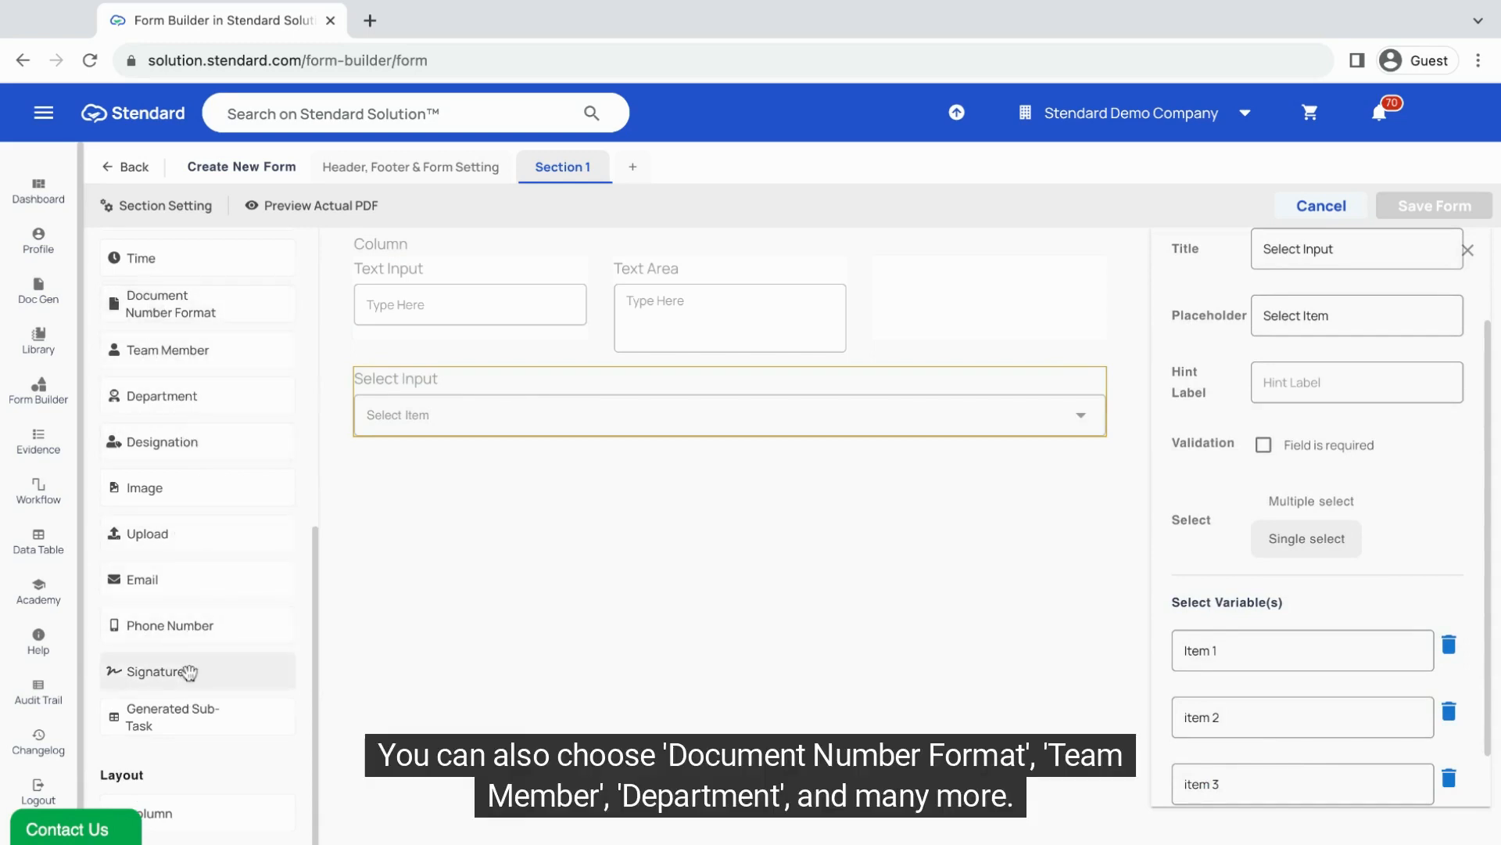
{"action": "left_click_drag", "start_coordinate": [173, 349], "coordinate": [493, 501]}
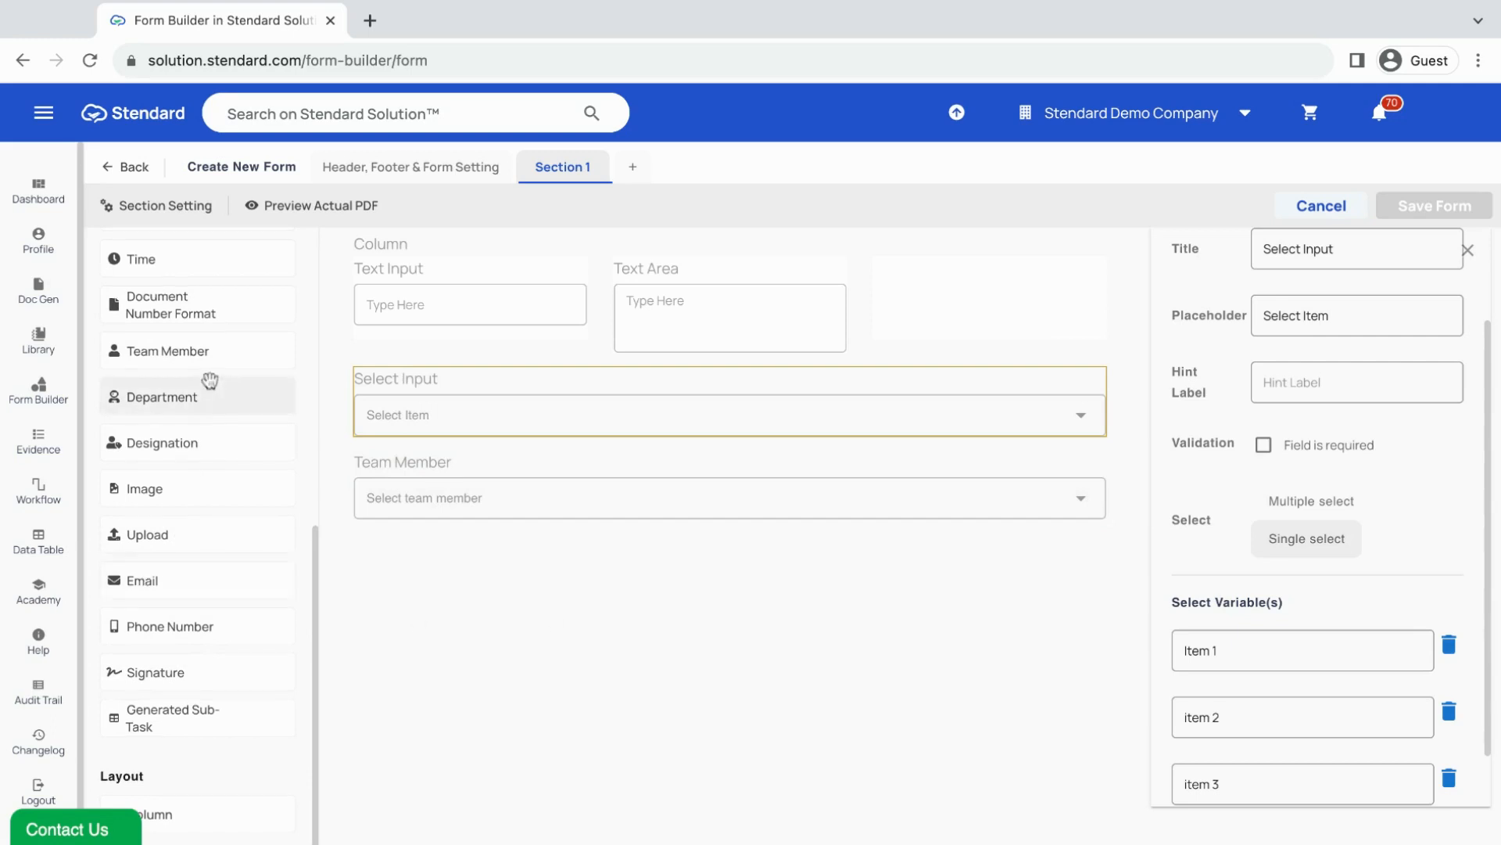
{"action": "scroll", "coordinate": [207, 296], "scroll_direction": "up", "scroll_amount": 1}
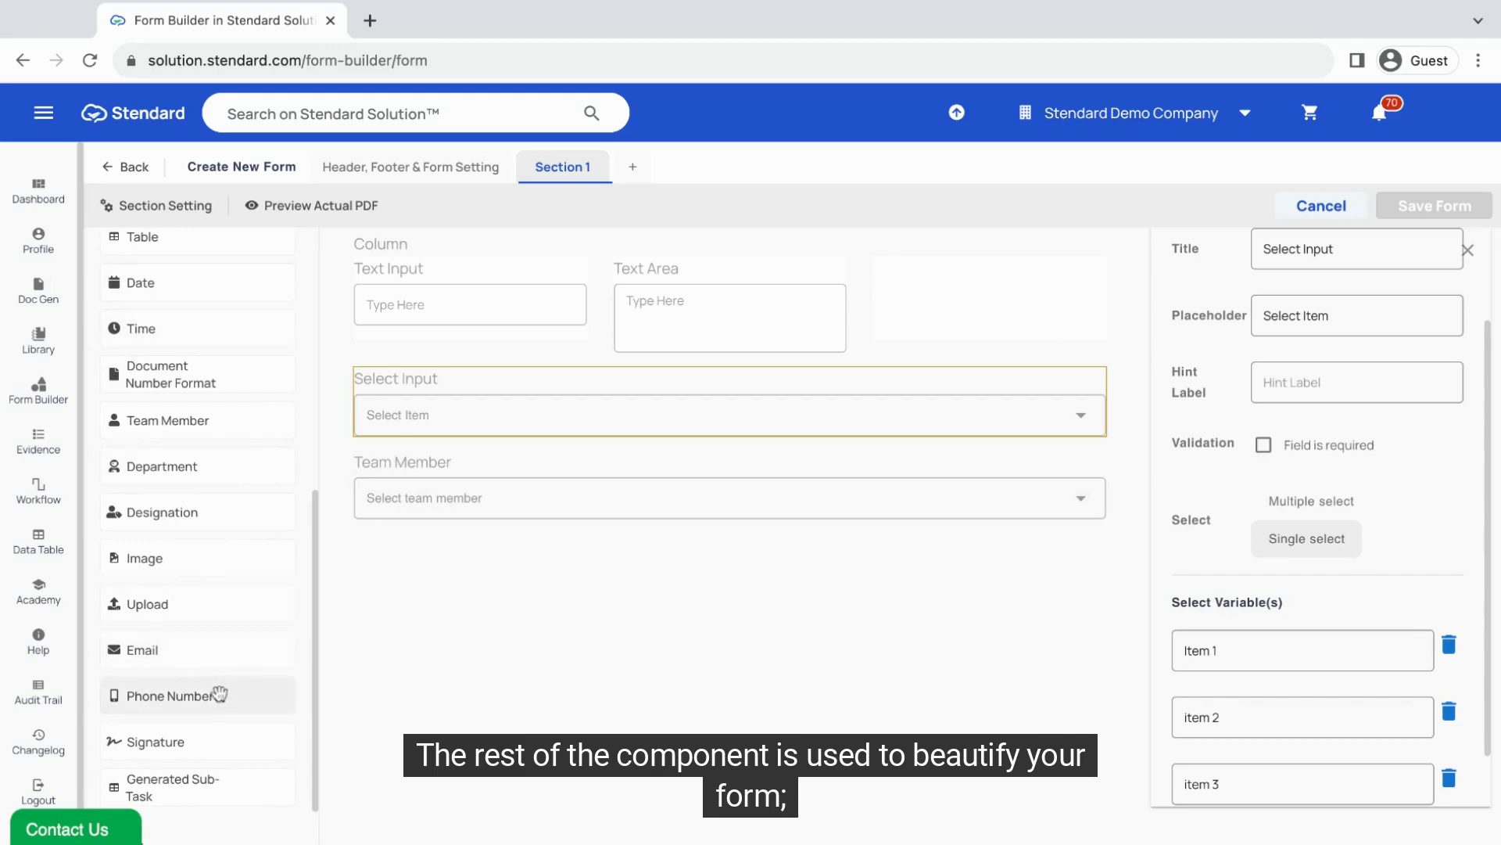
{"action": "scroll", "coordinate": [203, 626], "scroll_direction": "up", "scroll_amount": 6}
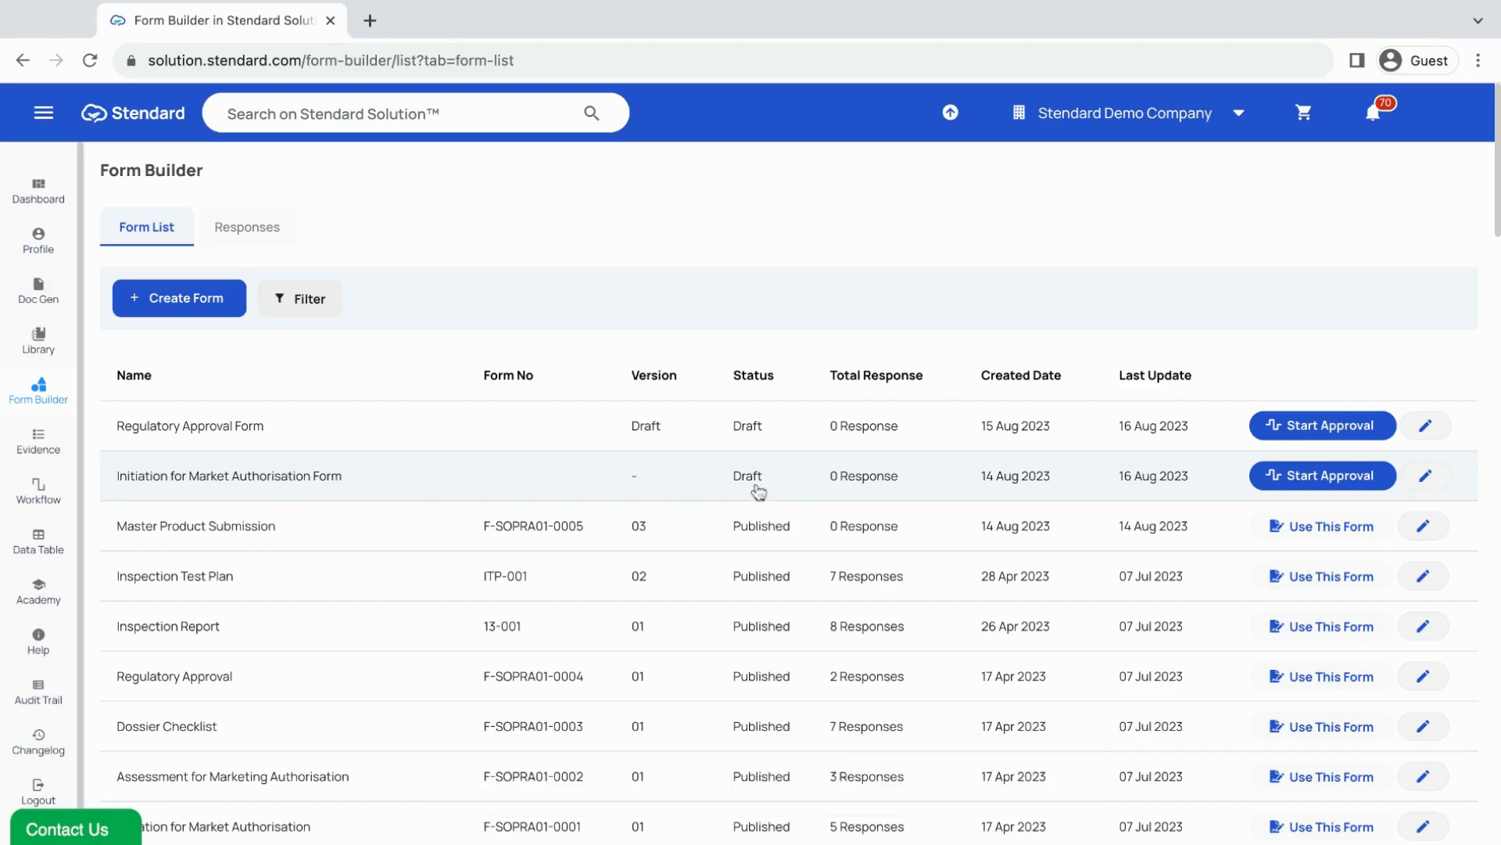
Step: Start approval of the Initiation for Market Authorisation Form into Main Folder and begin its version control without assigning a document number
{"action": "left_click", "coordinate": [1323, 482]}
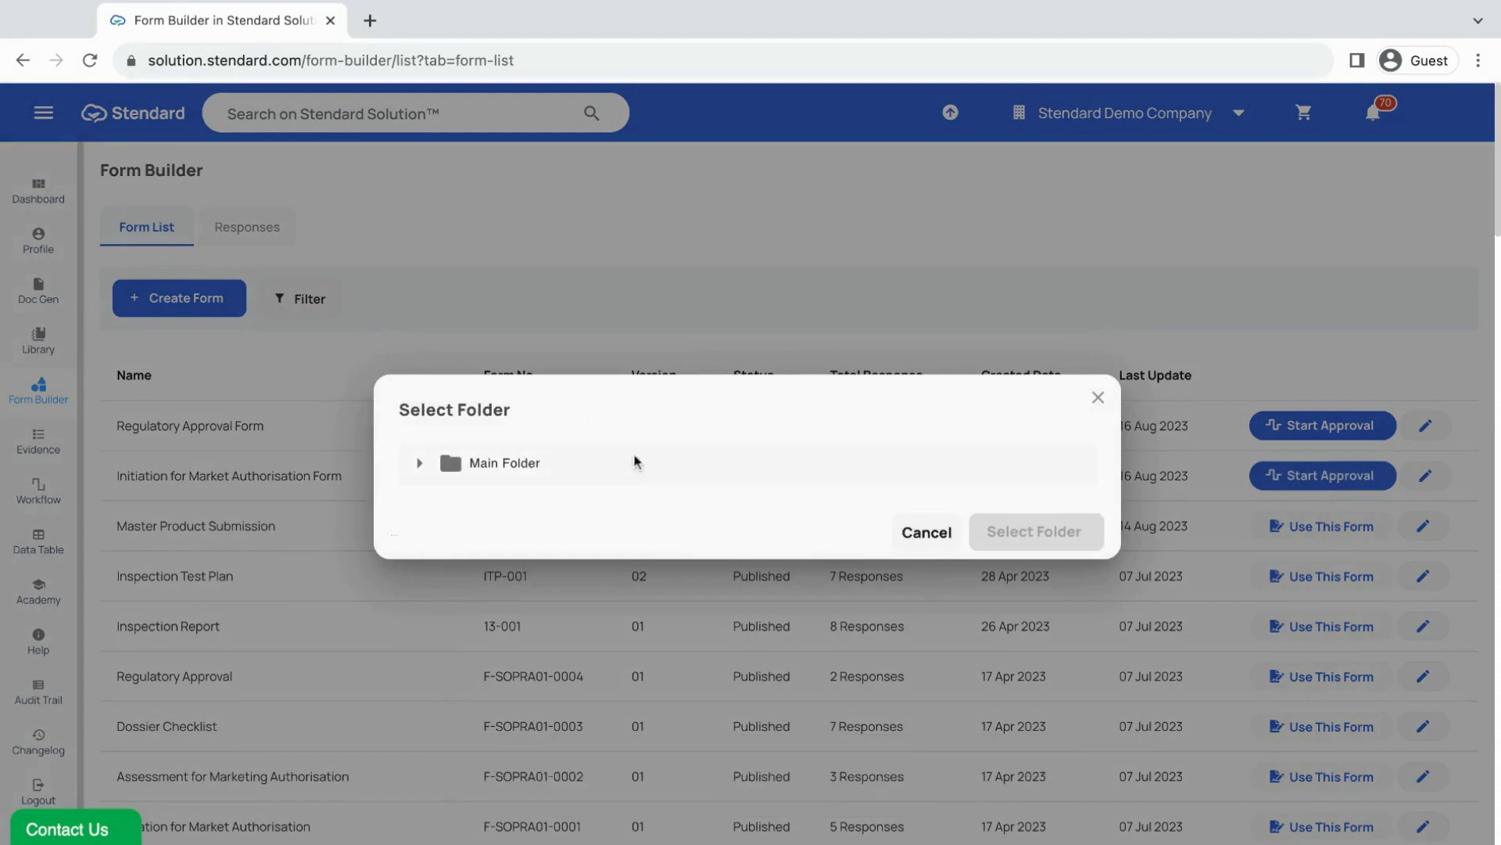
{"action": "left_click", "coordinate": [422, 465]}
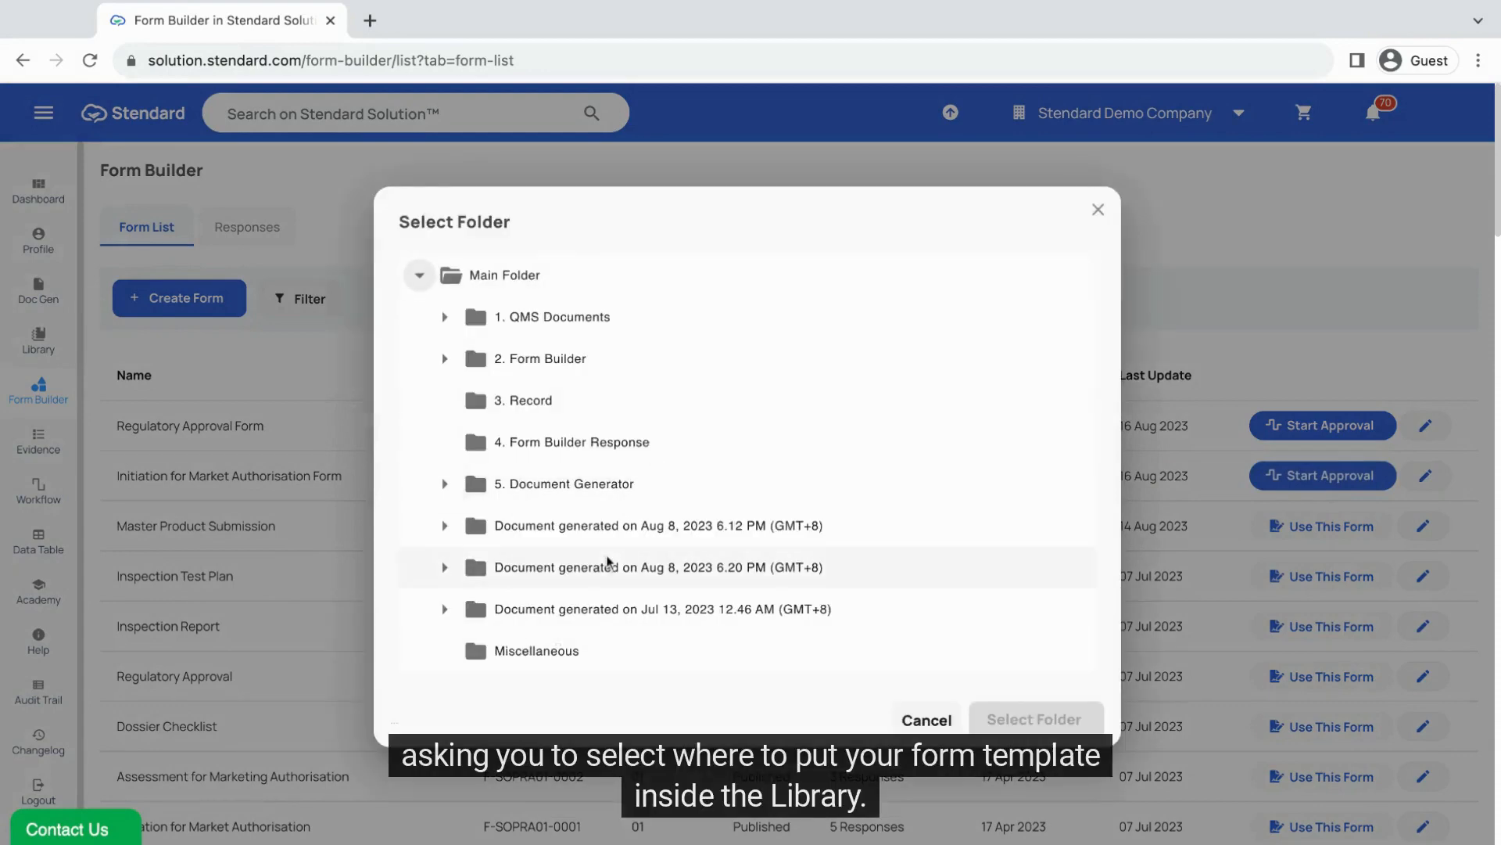
{"action": "left_click", "coordinate": [497, 274]}
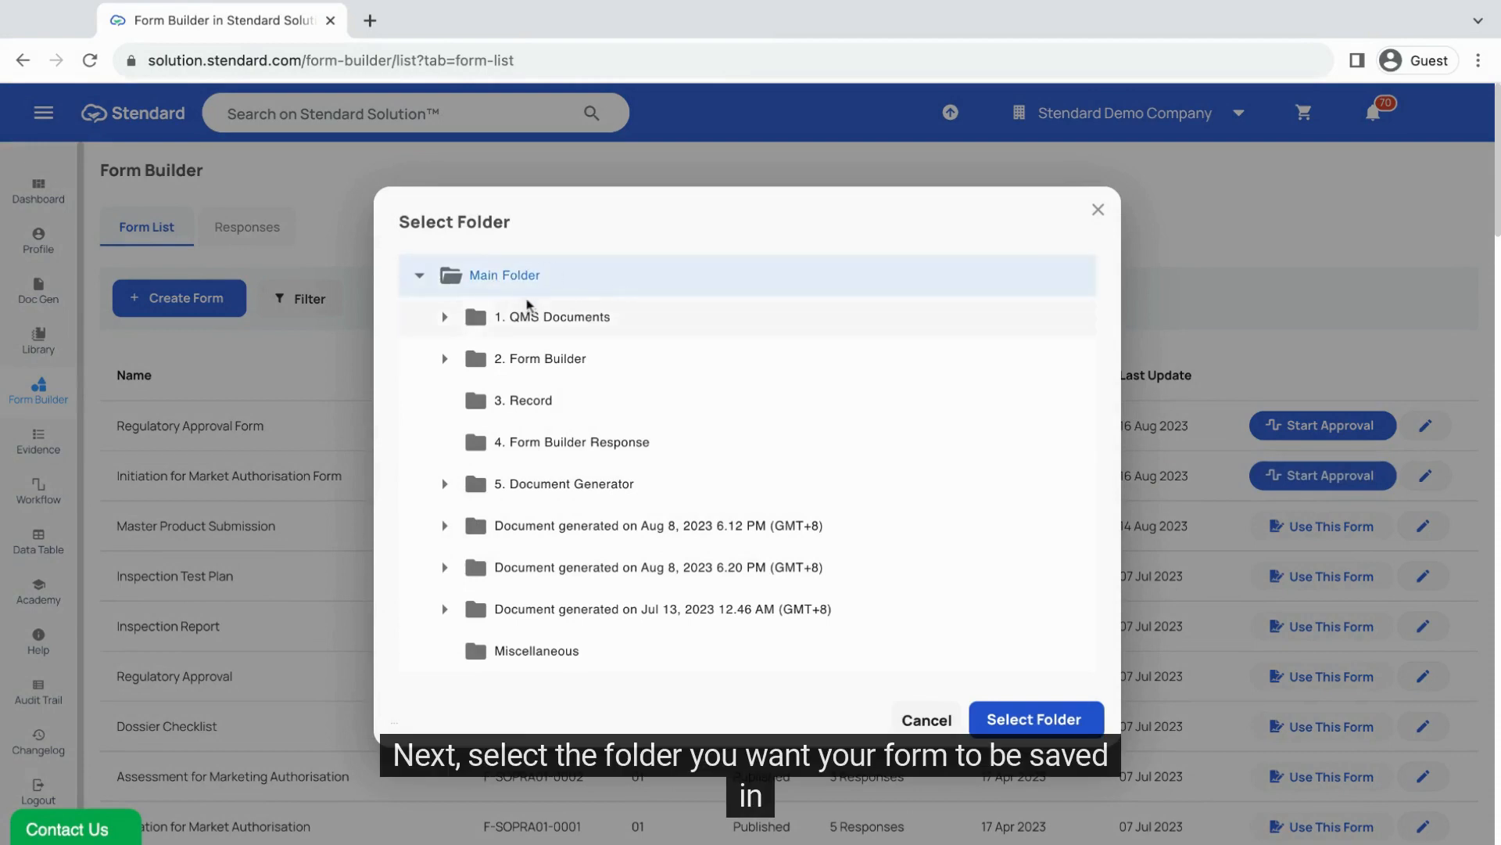
{"action": "left_click", "coordinate": [1040, 719]}
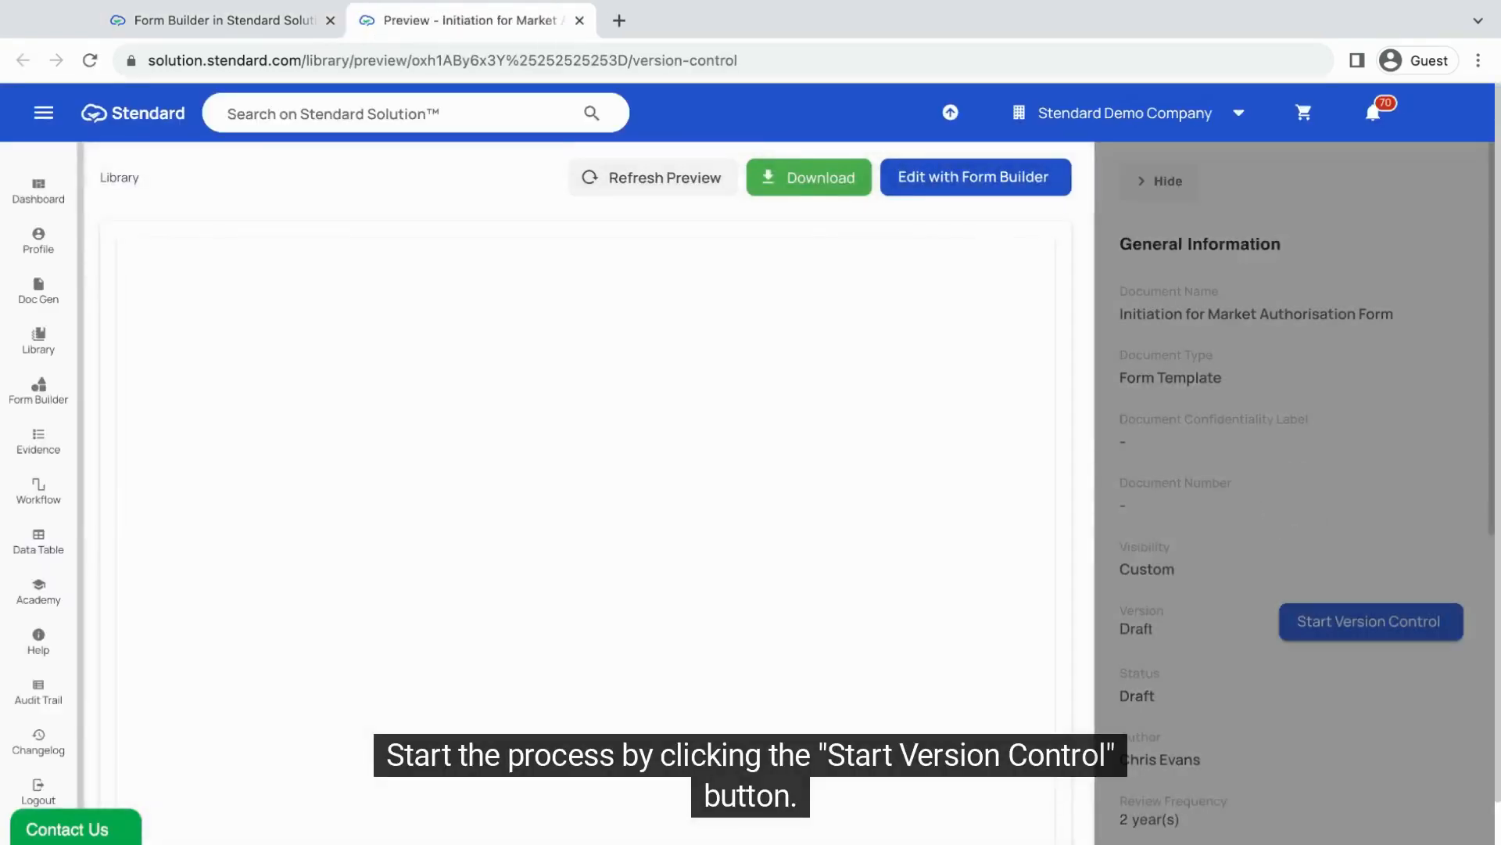
{"action": "left_click", "coordinate": [1368, 621]}
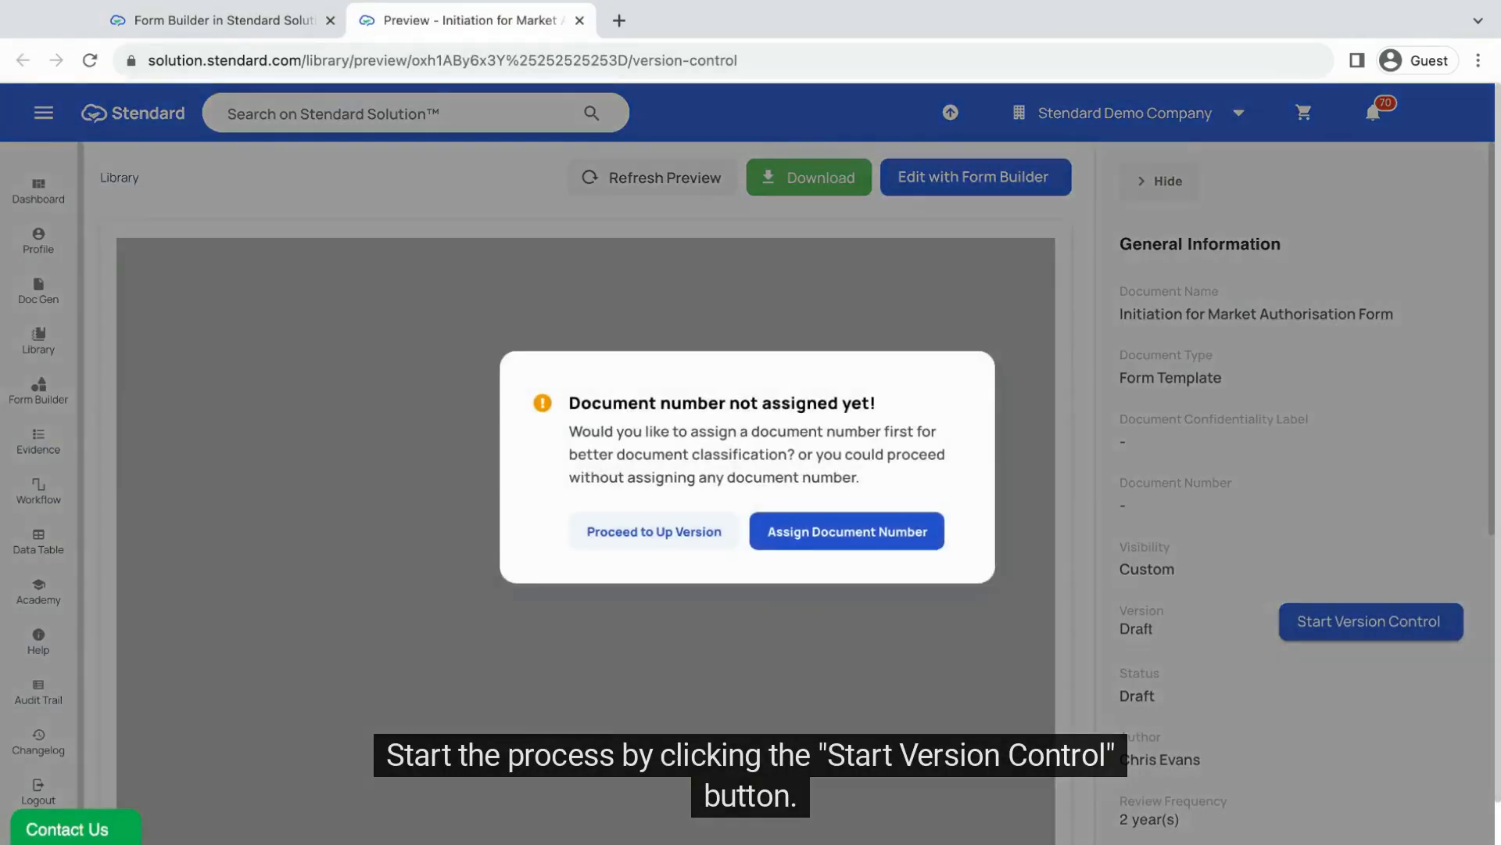
{"action": "left_click", "coordinate": [678, 531]}
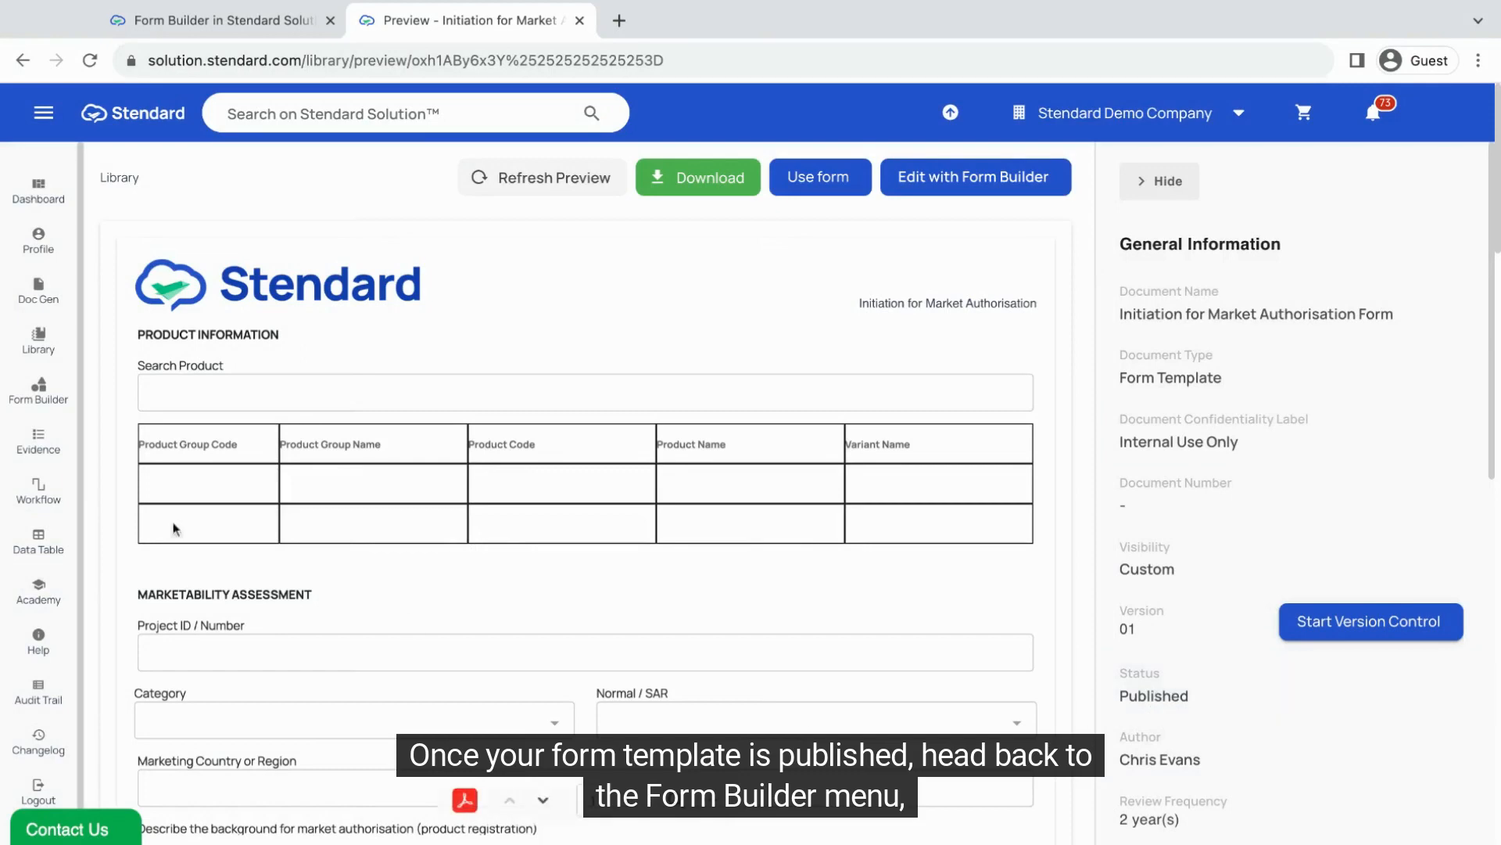
Step: Refresh the Form Builder list and open the published Initiation for Market Authorisation Form for filling in, reviewing its fields
{"action": "left_click", "coordinate": [223, 23]}
{"action": "left_click", "coordinate": [89, 60]}
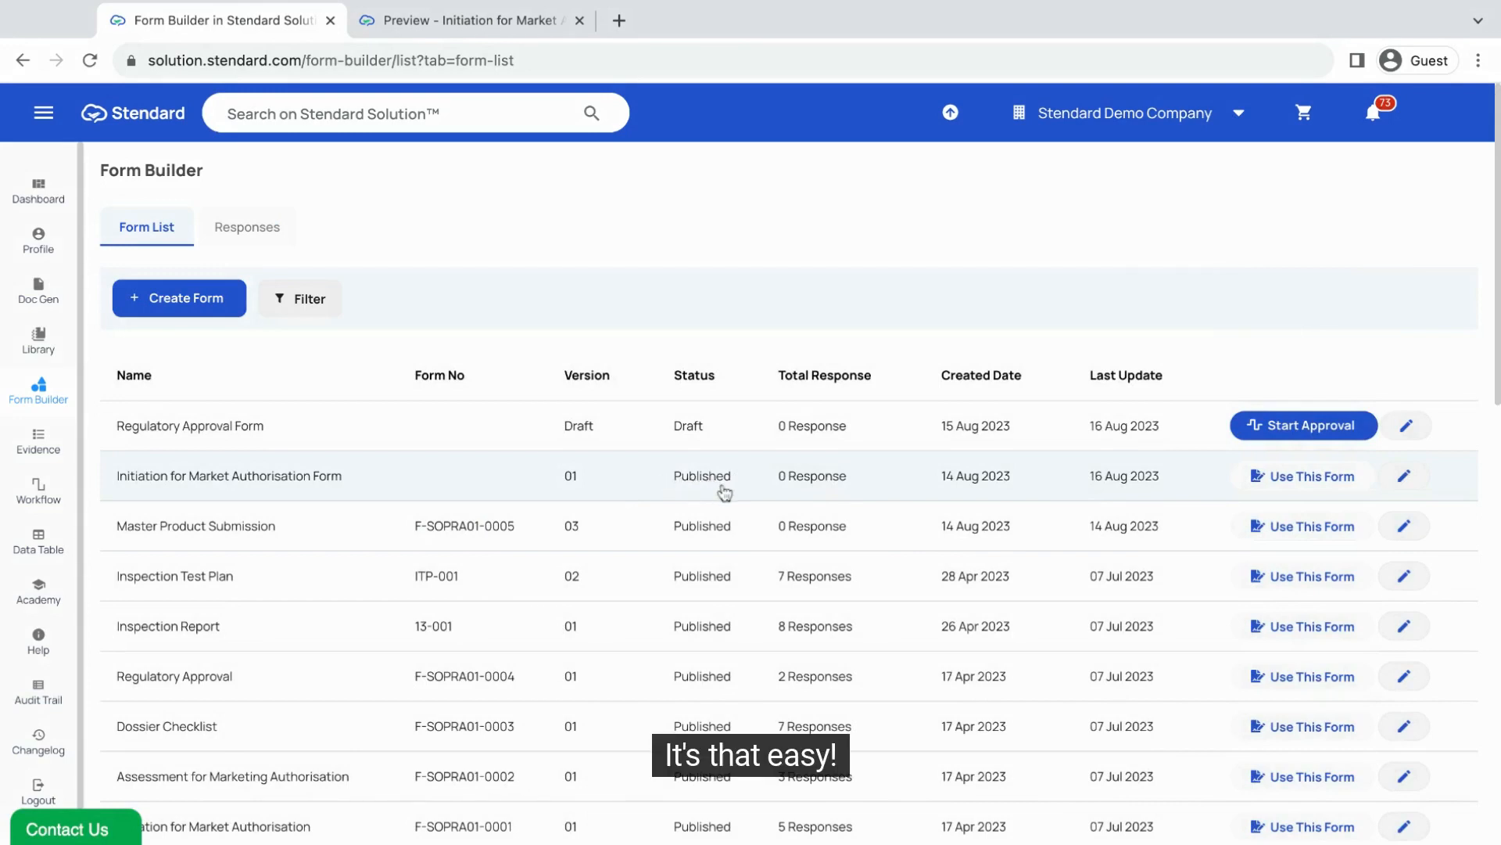
{"action": "left_click", "coordinate": [1330, 477]}
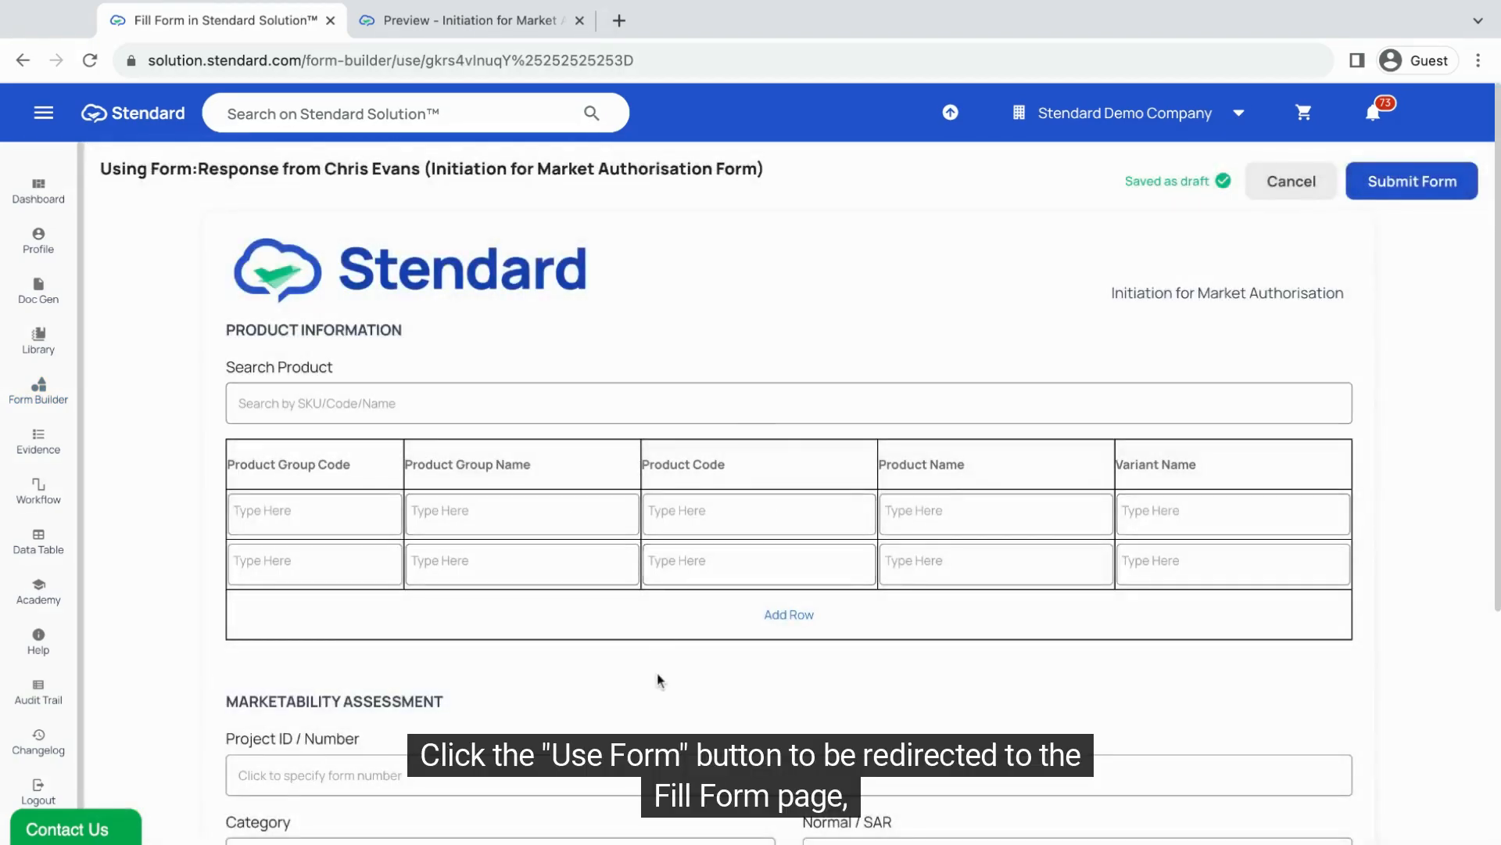
{"action": "scroll", "coordinate": [659, 681], "scroll_direction": "down", "scroll_amount": 4}
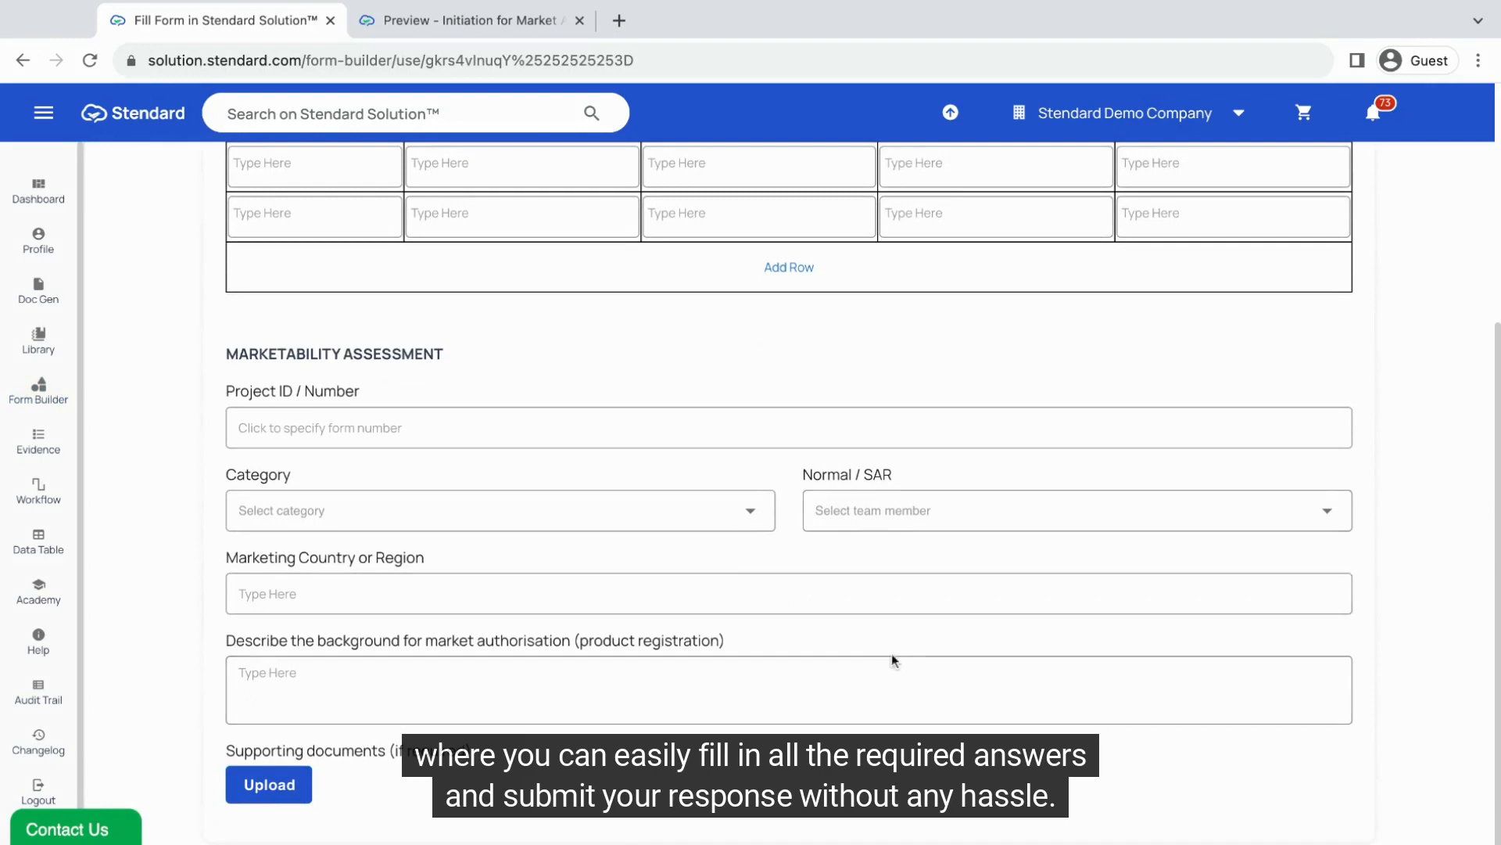
{"action": "scroll", "coordinate": [895, 661], "scroll_direction": "up", "scroll_amount": 4}
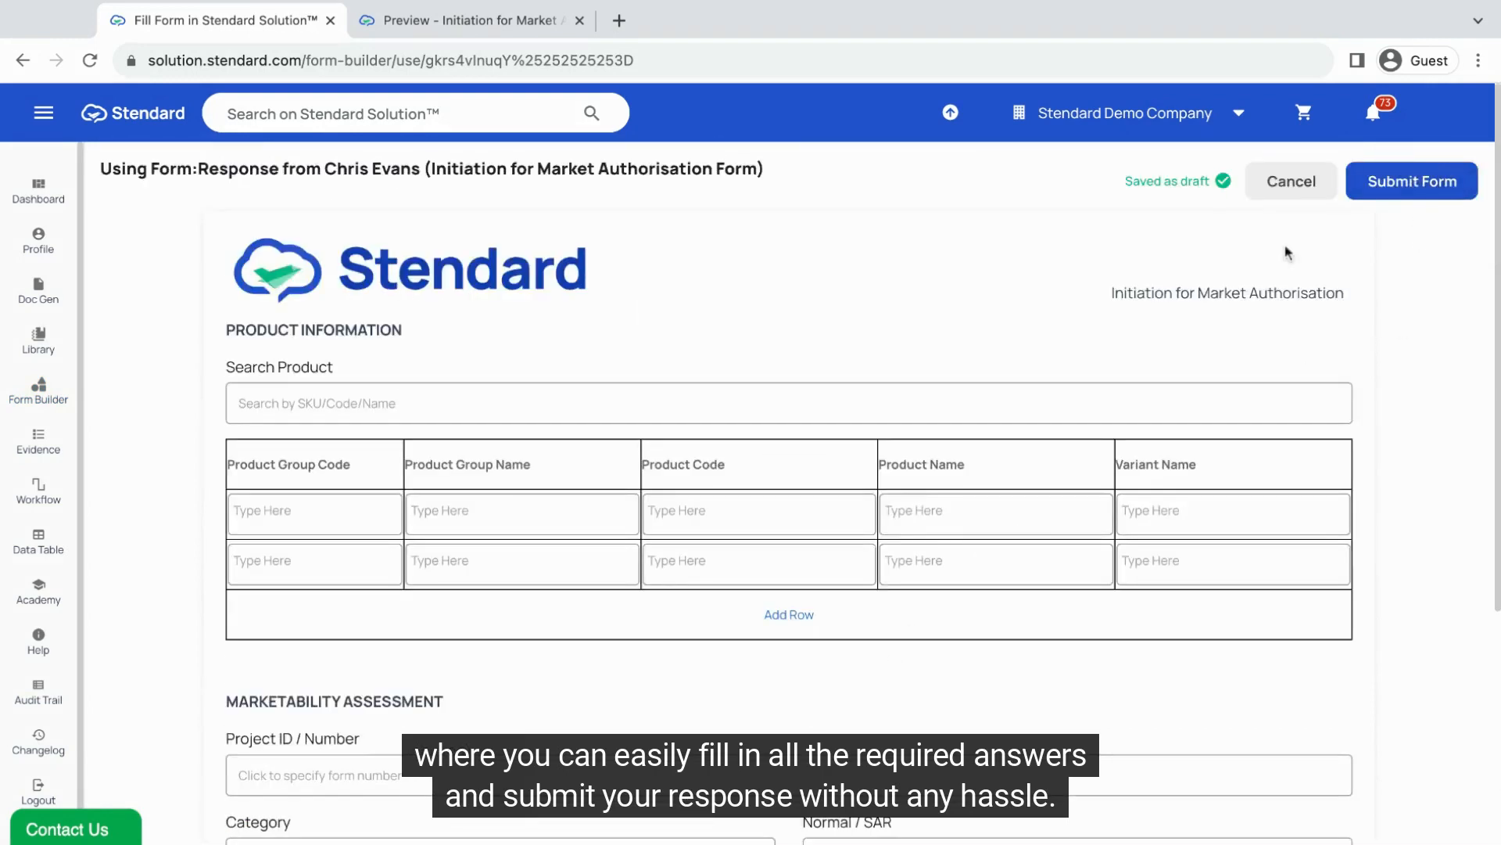
Step: Return to the form list and display the form info of the Initiation for Market Authorisation Form
{"action": "left_click", "coordinate": [38, 389]}
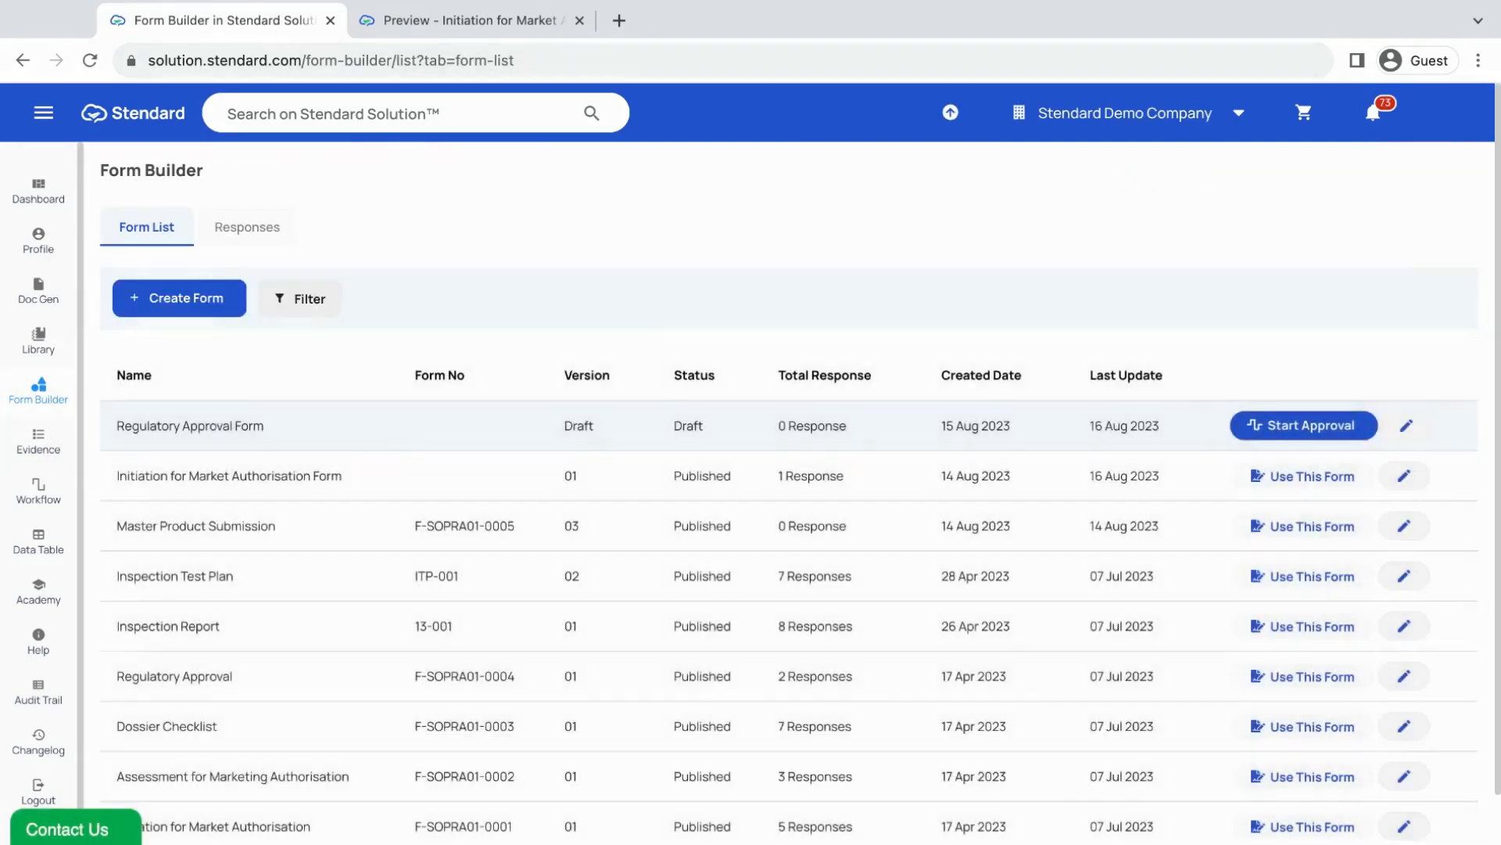
{"action": "right_click", "coordinate": [632, 490]}
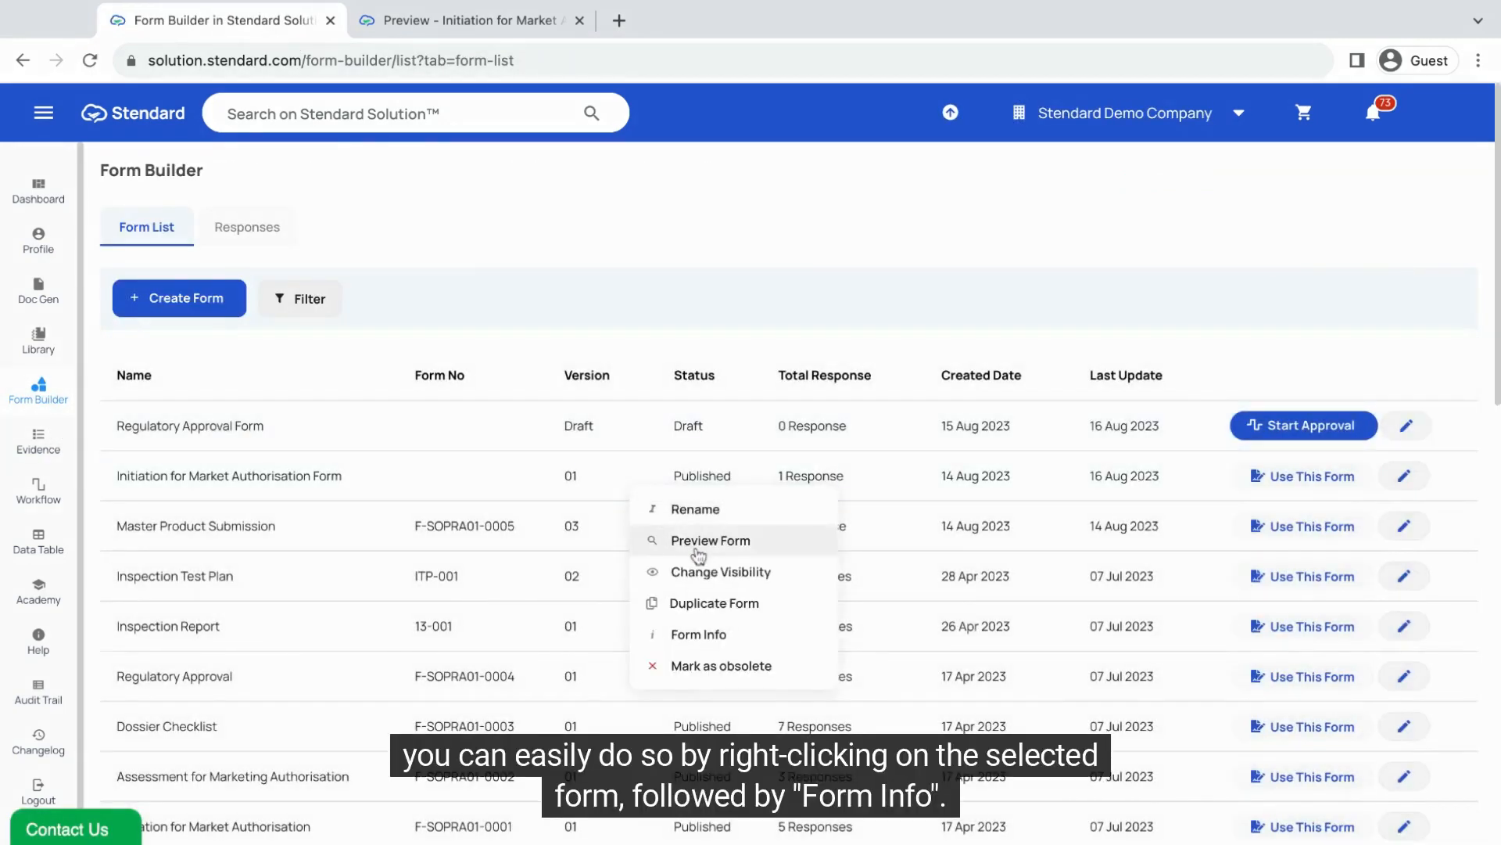
{"action": "left_click", "coordinate": [704, 636]}
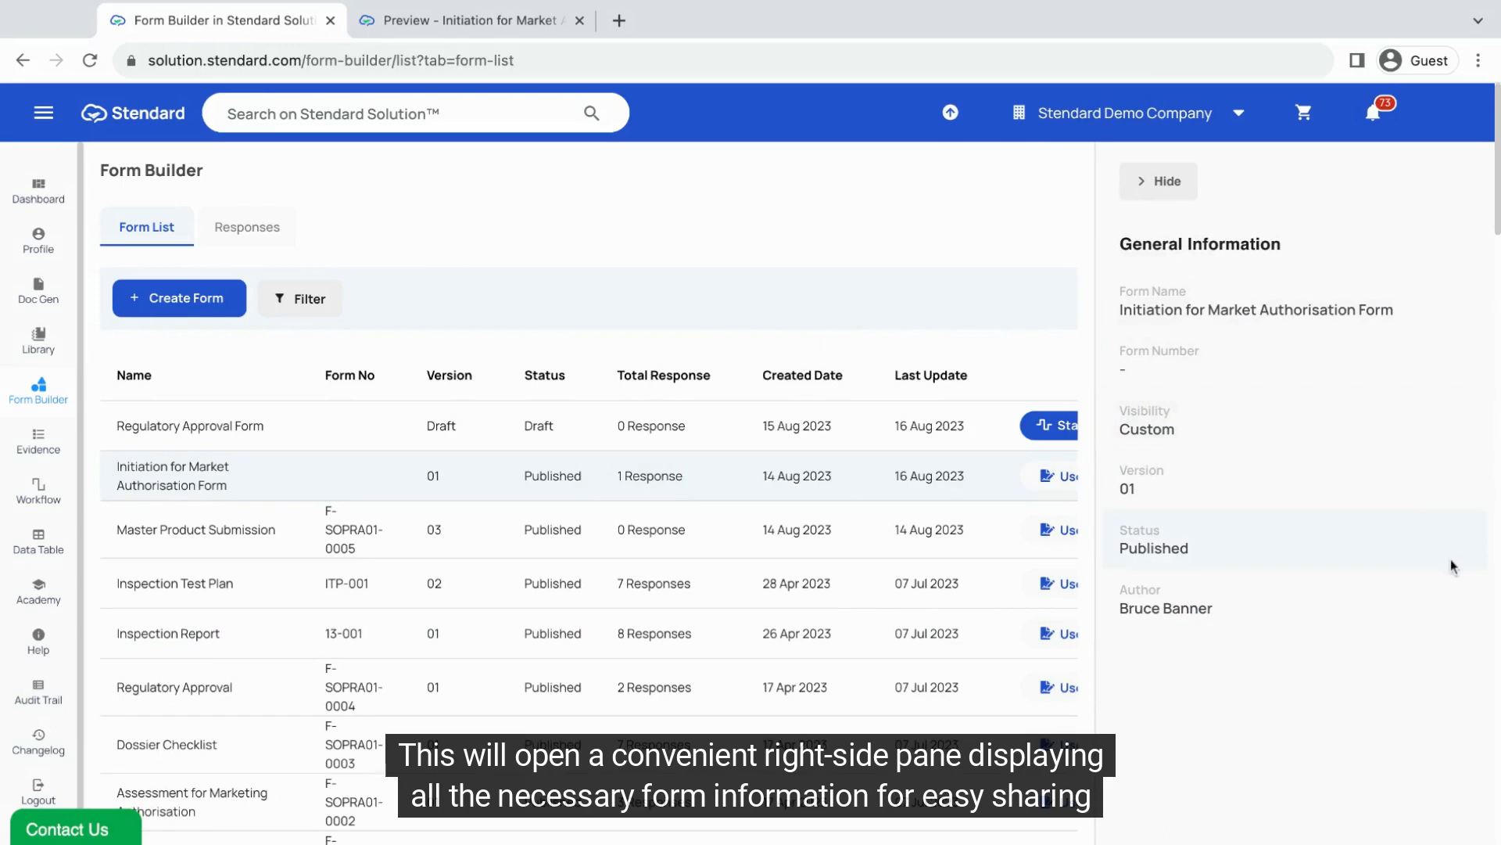
Step: Examine the form's visibility settings for adding users by type and link sharing, leaving without saving and hiding the form info
{"action": "left_click", "coordinate": [1456, 422]}
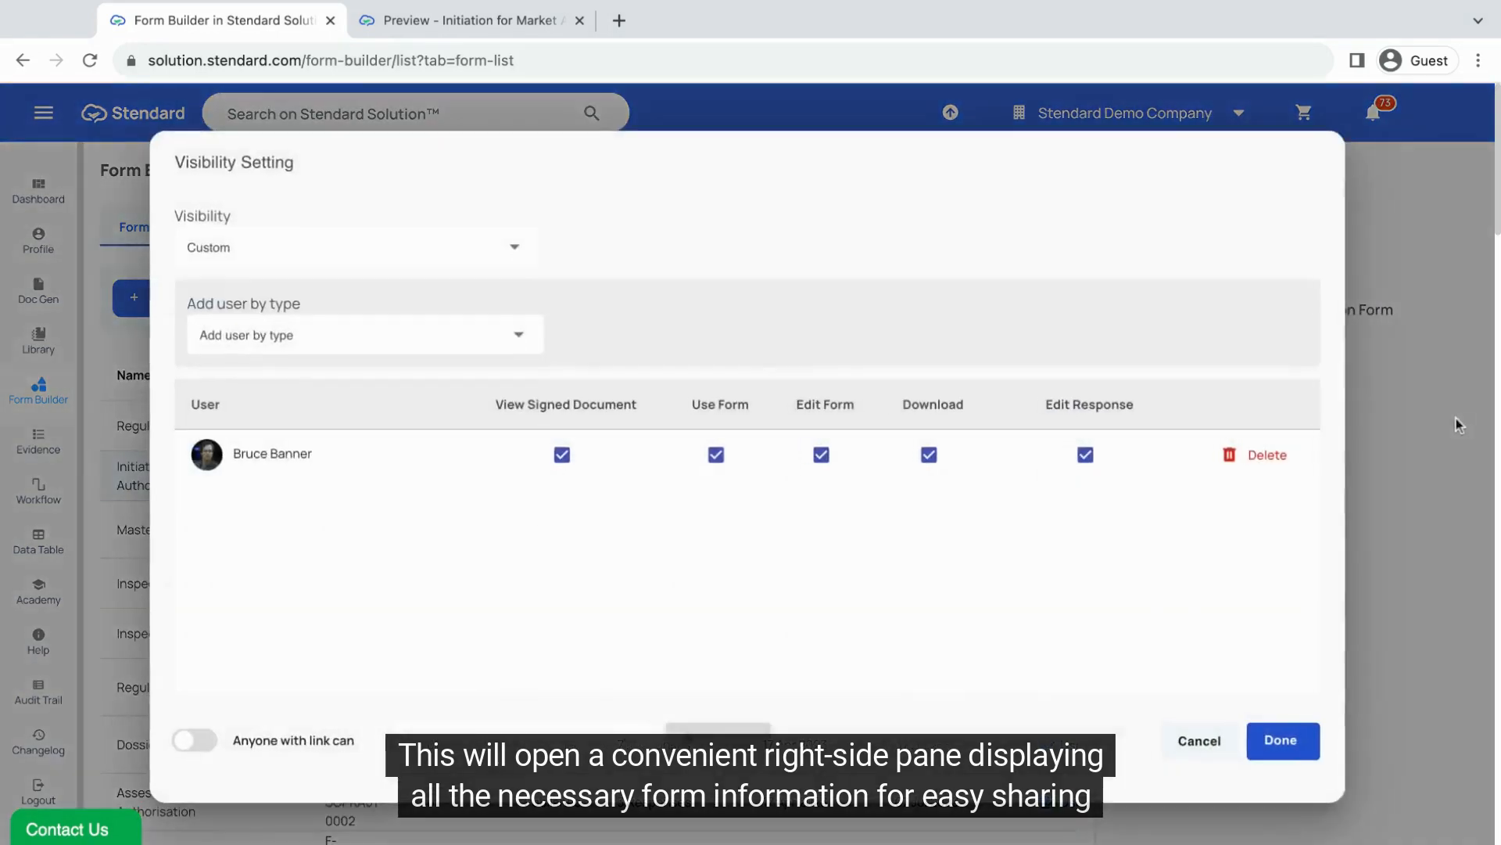
{"action": "left_click", "coordinate": [340, 329]}
{"action": "left_click", "coordinate": [237, 727]}
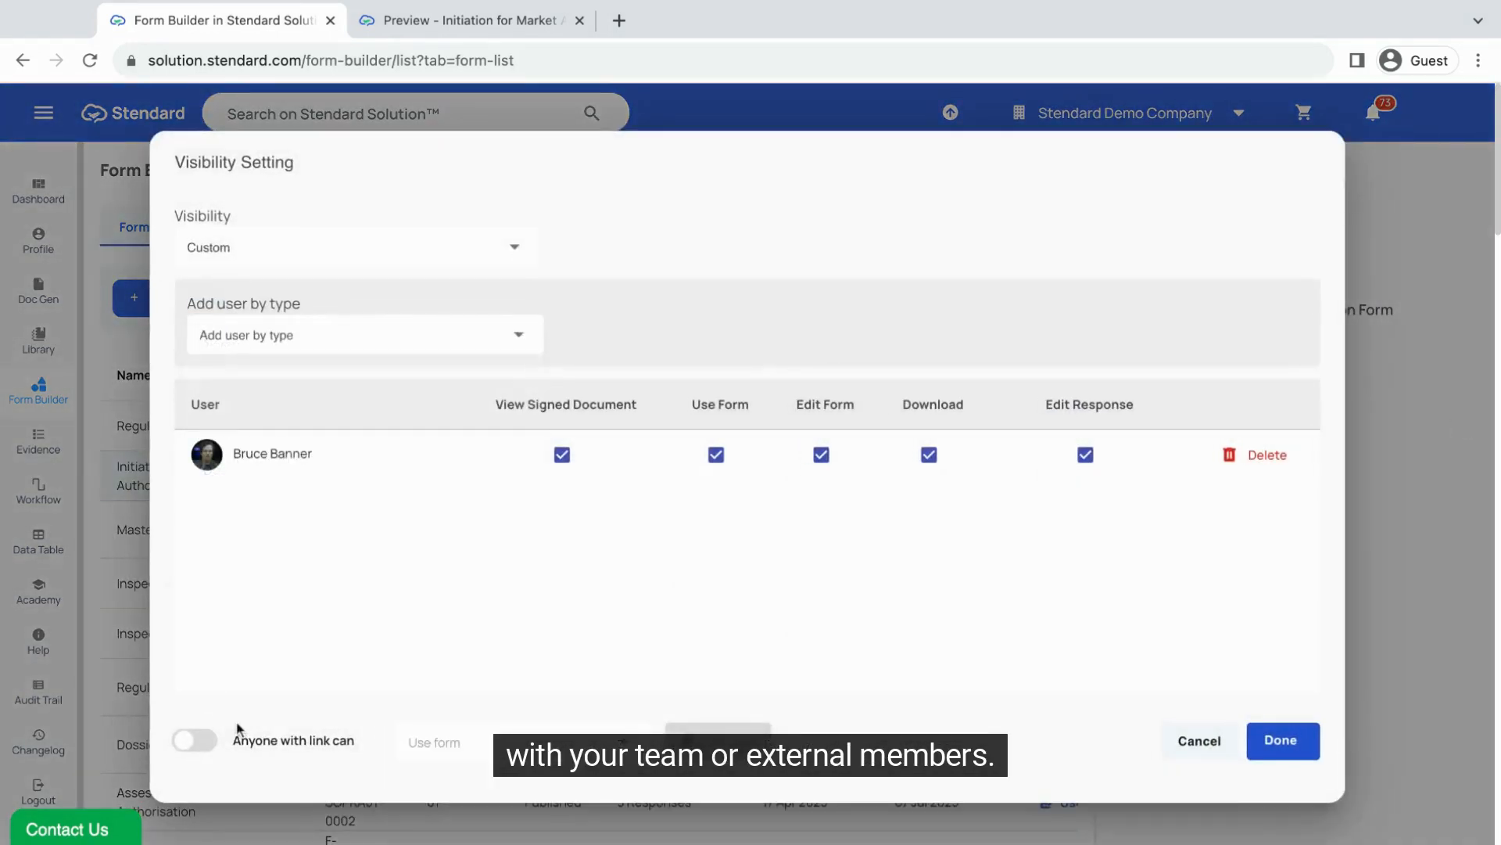
{"action": "left_click", "coordinate": [1215, 753]}
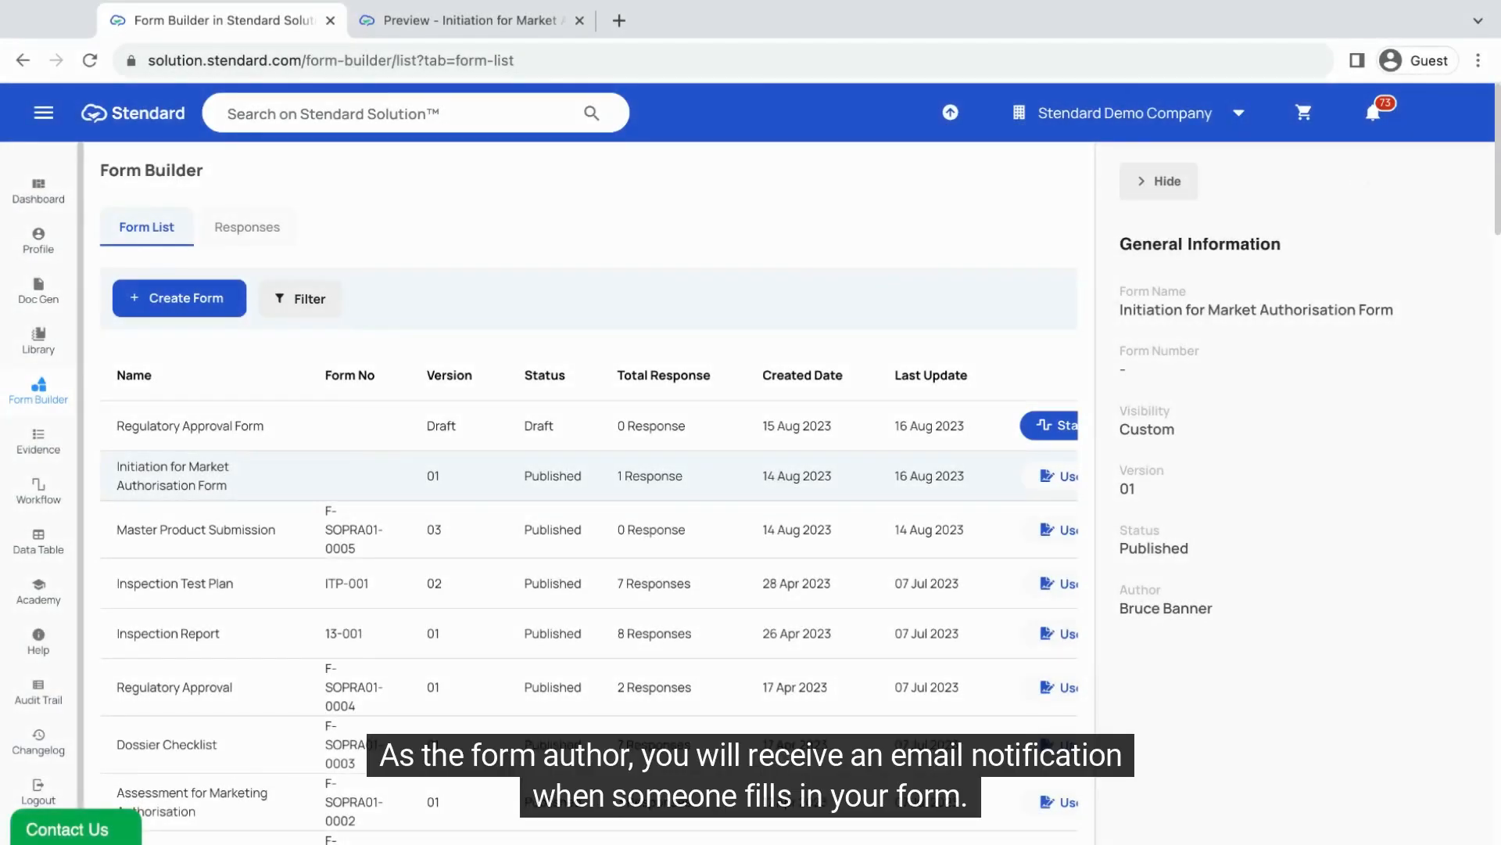
{"action": "left_click", "coordinate": [1174, 179]}
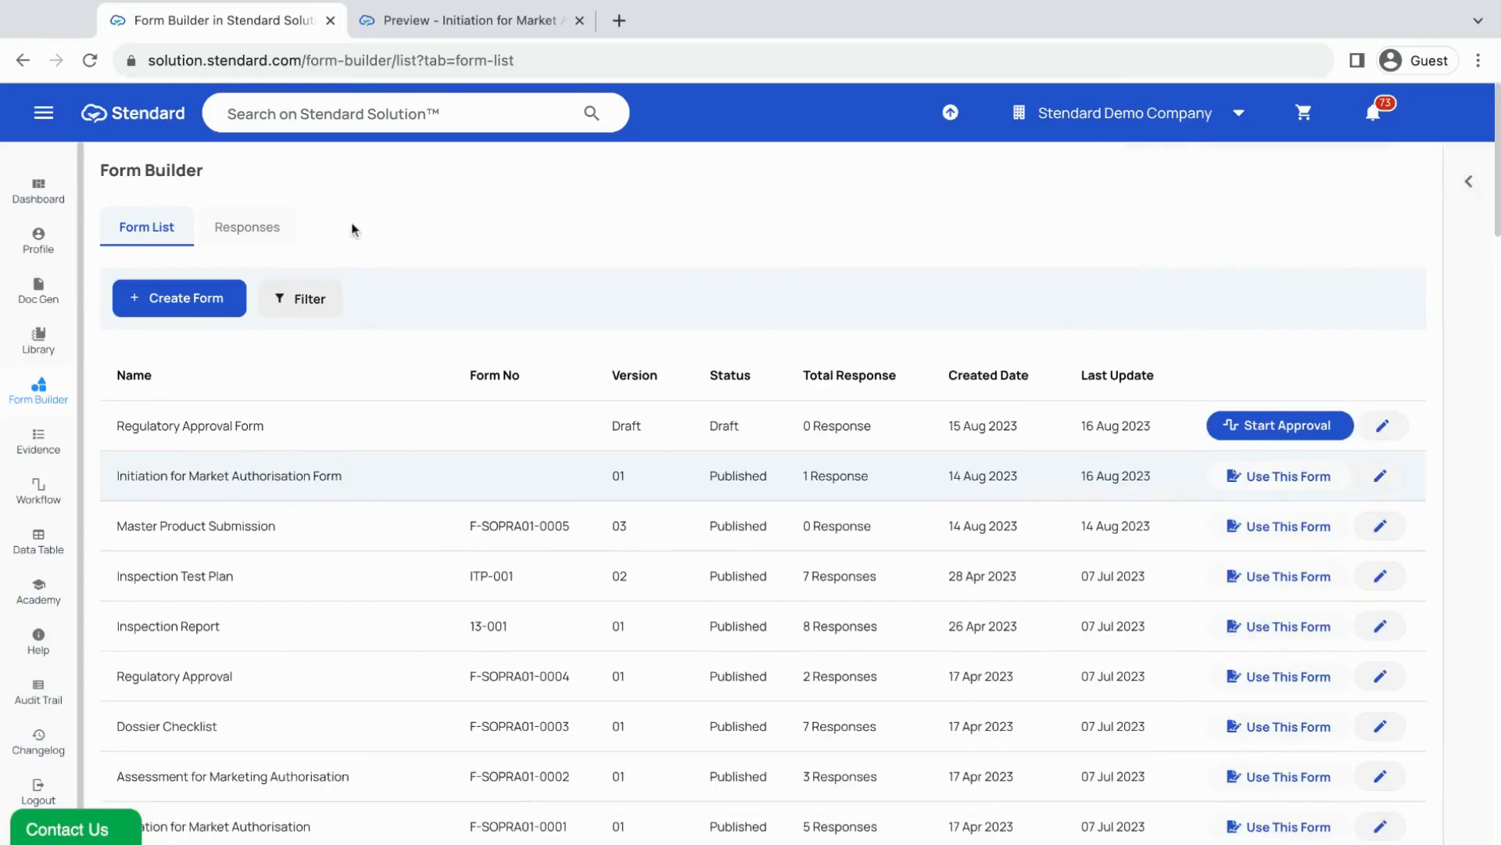
Step: Open the form responses and look through the columns and actions of the F-PRD-01 Line Clearance responses
{"action": "left_click", "coordinate": [271, 235]}
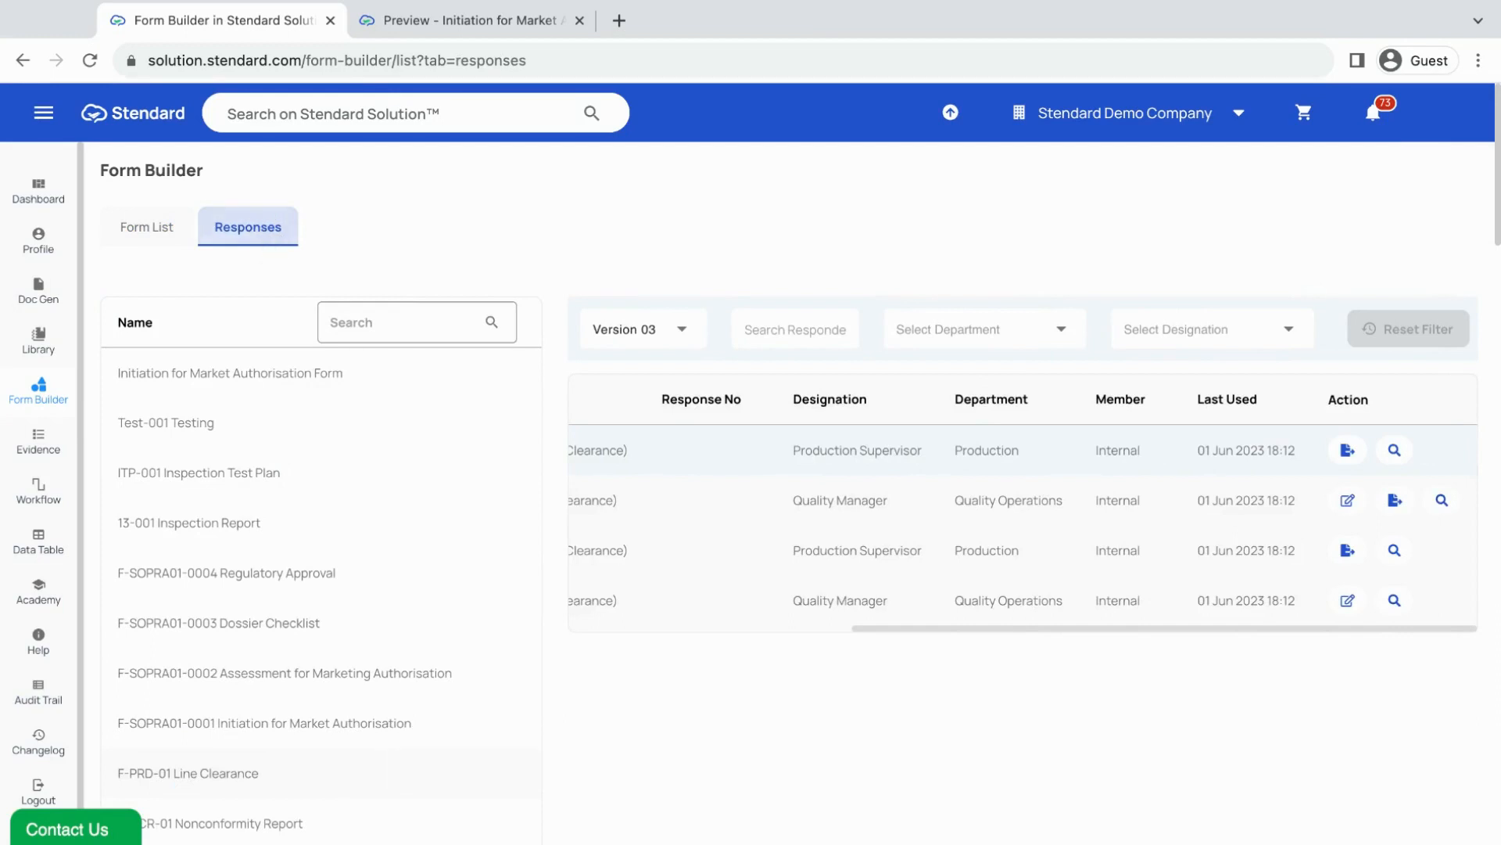
{"action": "left_click", "coordinate": [362, 321]}
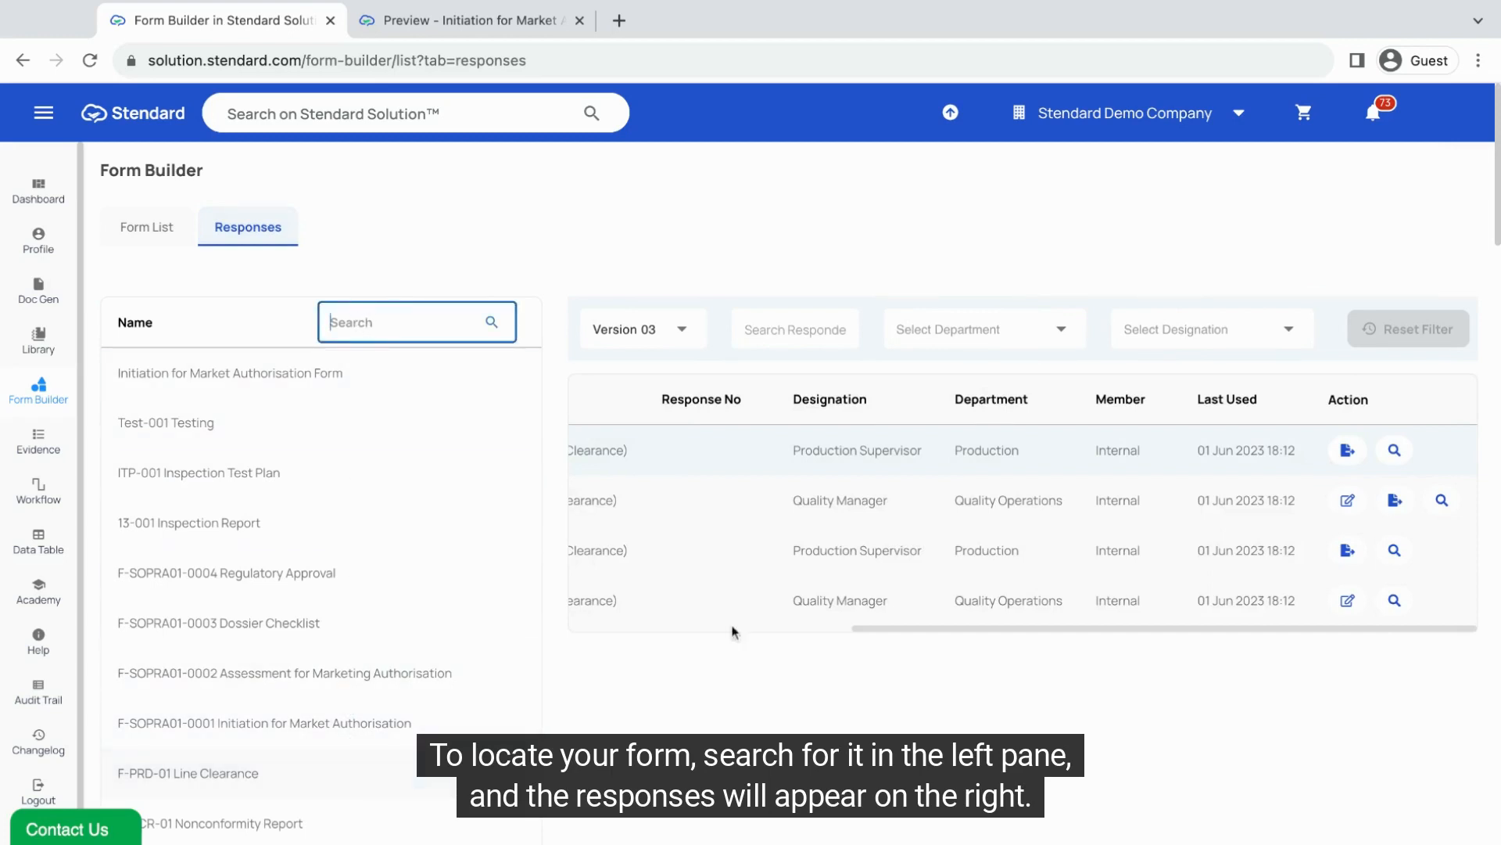
{"action": "left_click", "coordinate": [904, 632]}
{"action": "left_click_drag", "start_coordinate": [901, 627], "coordinate": [880, 630]}
{"action": "scroll", "coordinate": [881, 630], "scroll_direction": "left", "scroll_amount": 5}
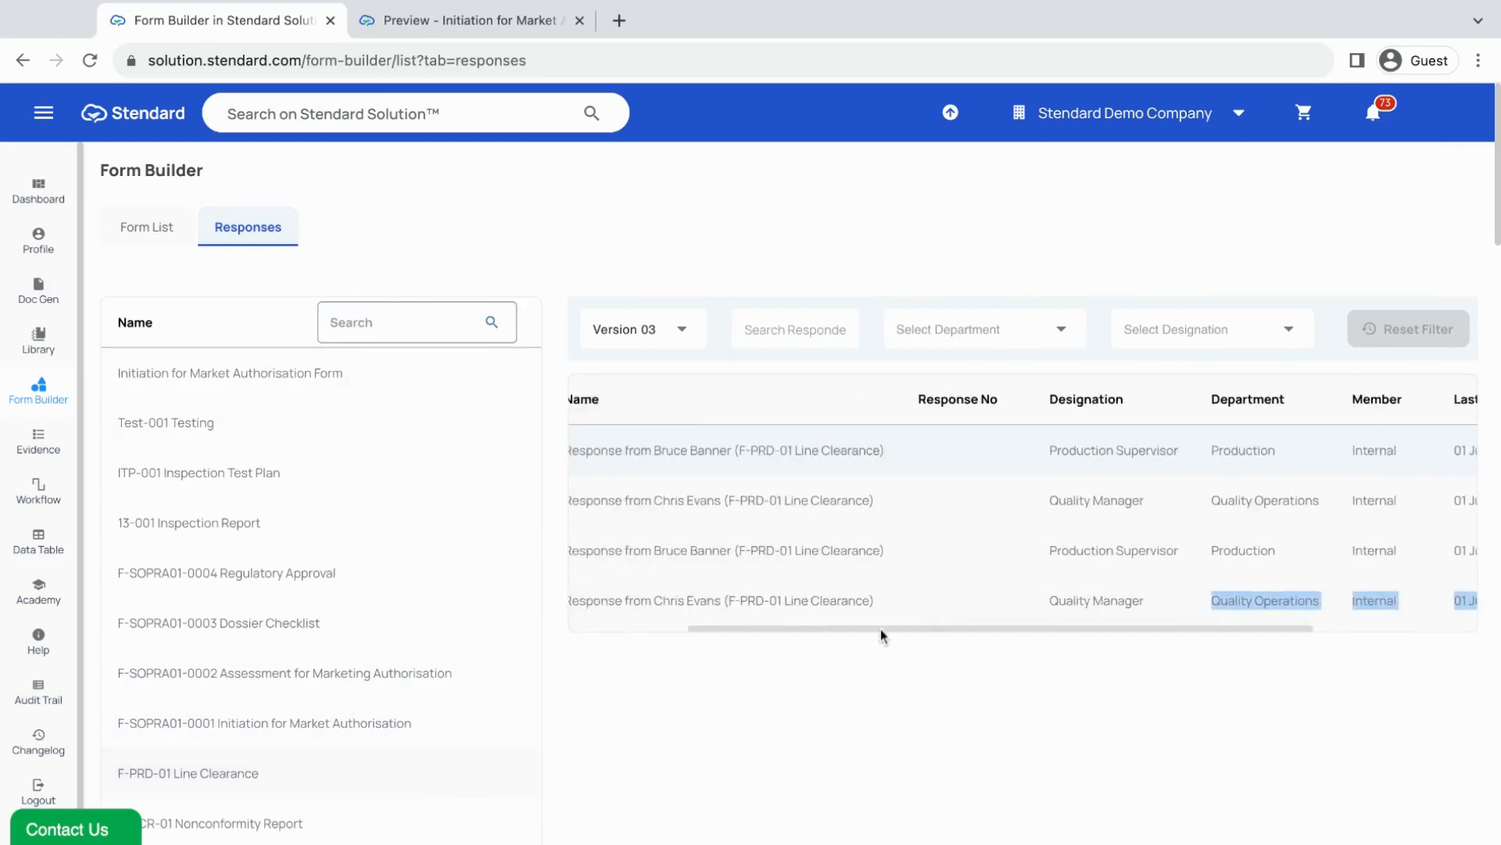
{"action": "scroll", "coordinate": [858, 632], "scroll_direction": "right", "scroll_amount": 5}
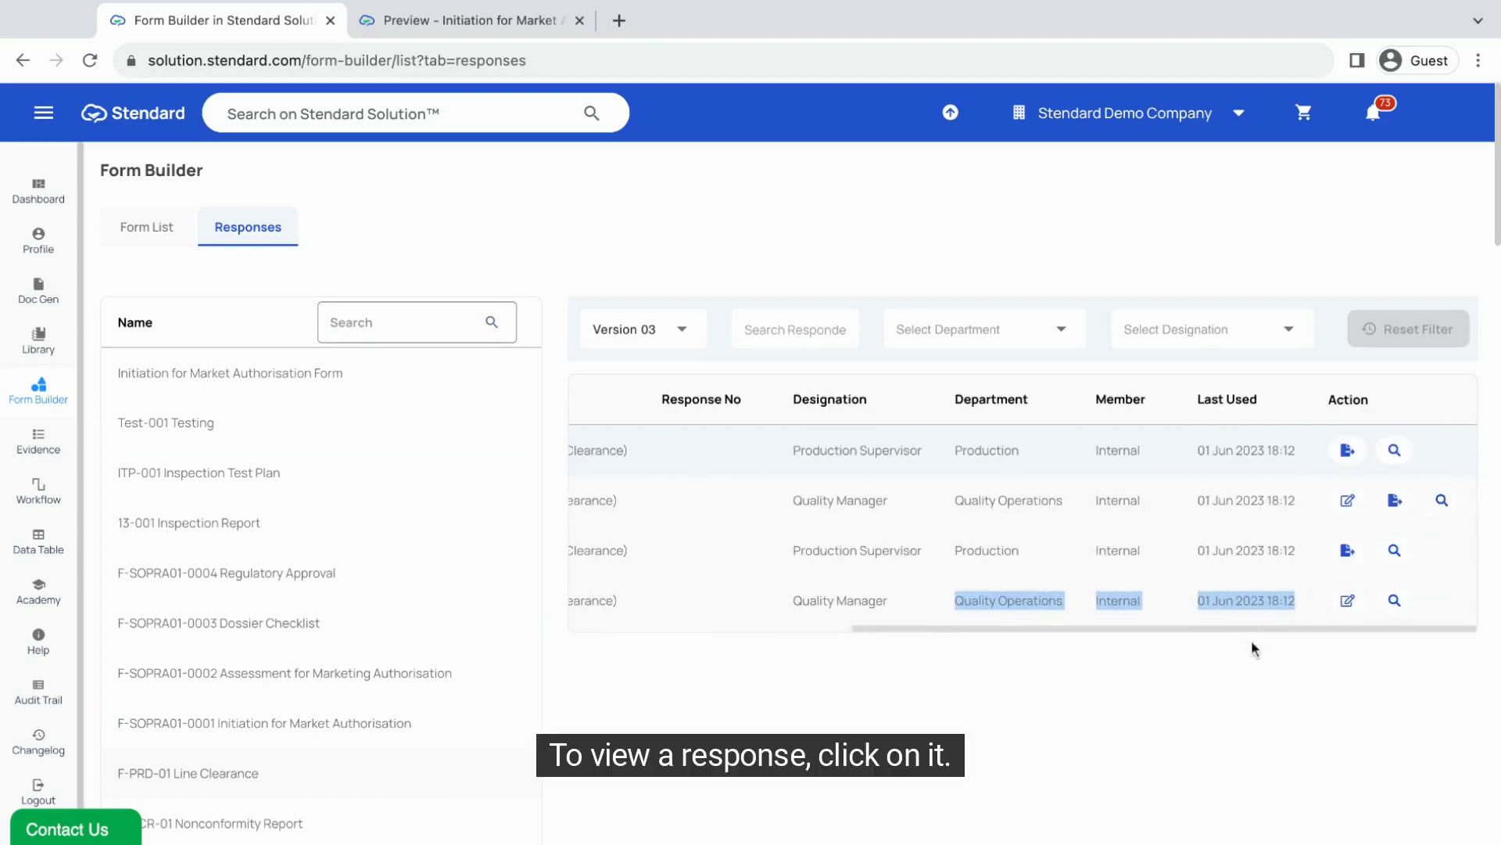
Step: Preview the first Line Clearance response with its activity log, close it and return to the respondent columns
{"action": "left_click", "coordinate": [1394, 451]}
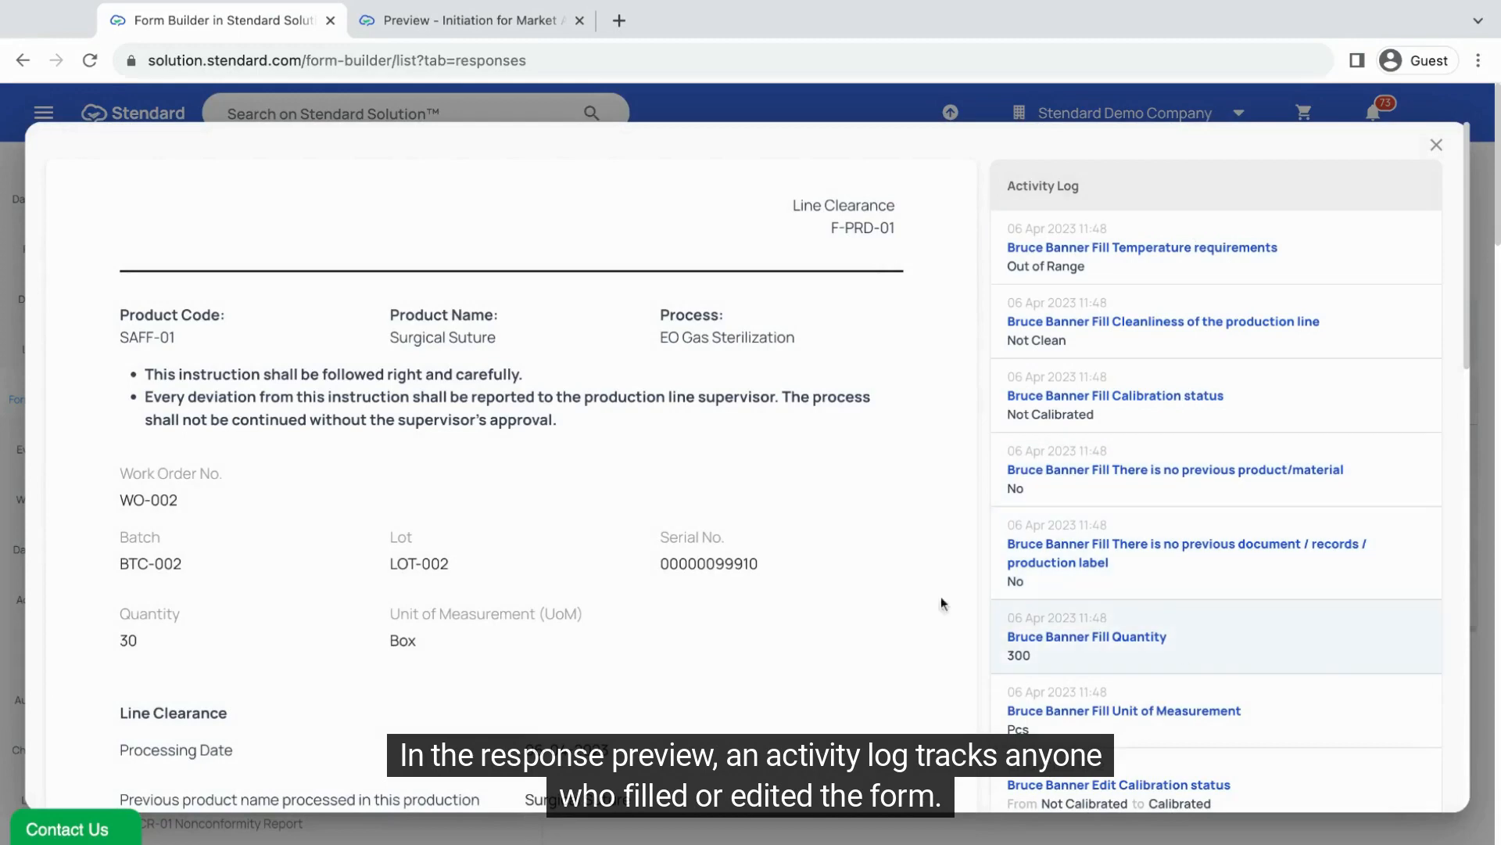
{"action": "scroll", "coordinate": [791, 528], "scroll_direction": "down", "scroll_amount": 5}
{"action": "scroll", "coordinate": [792, 528], "scroll_direction": "up", "scroll_amount": 5}
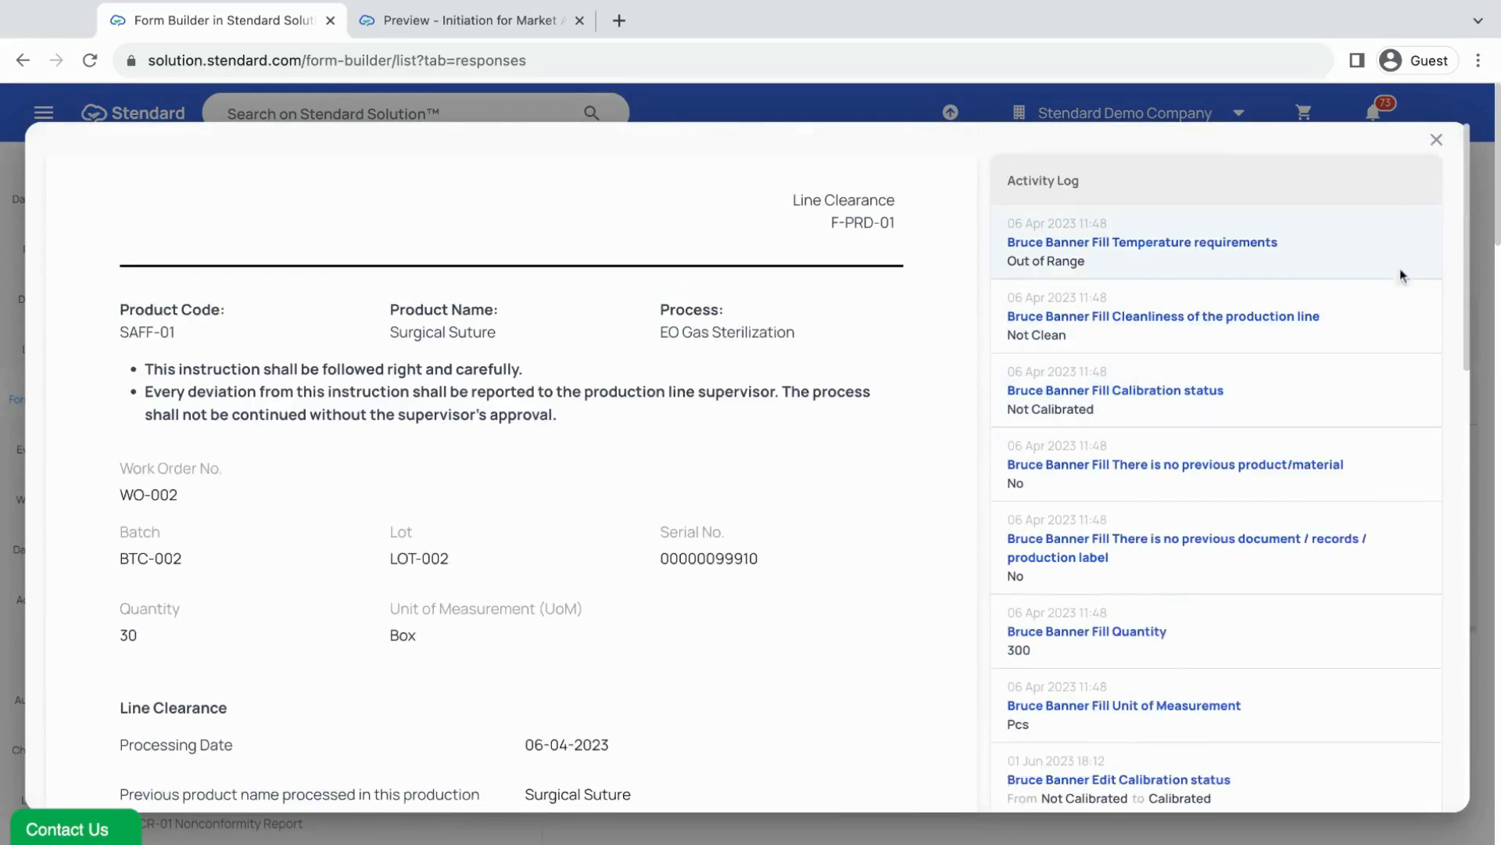
{"action": "left_click", "coordinate": [1436, 141]}
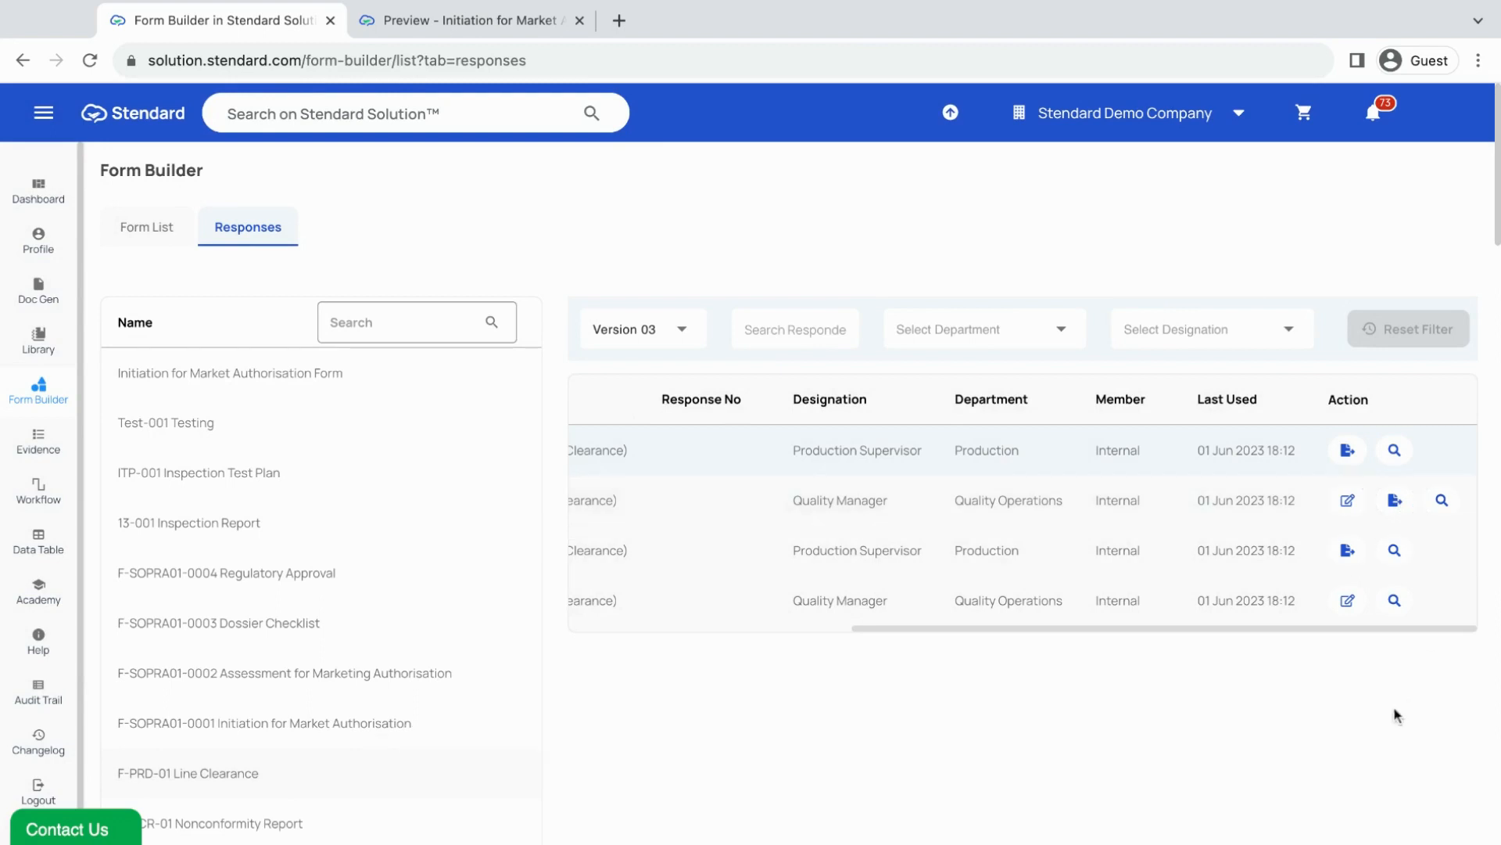
{"action": "scroll", "coordinate": [1064, 625], "scroll_direction": "left", "scroll_amount": 5}
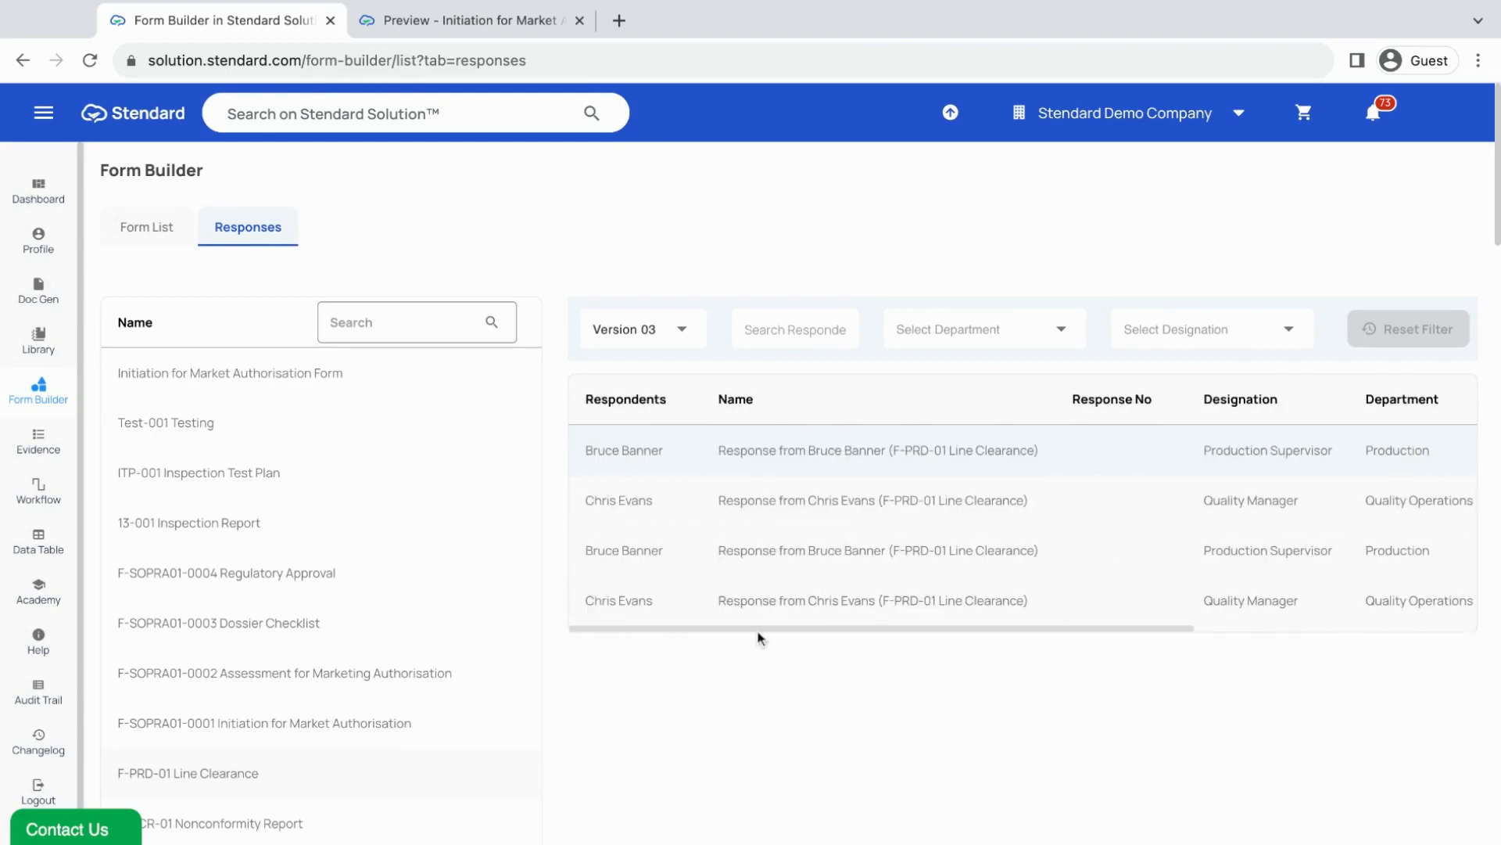